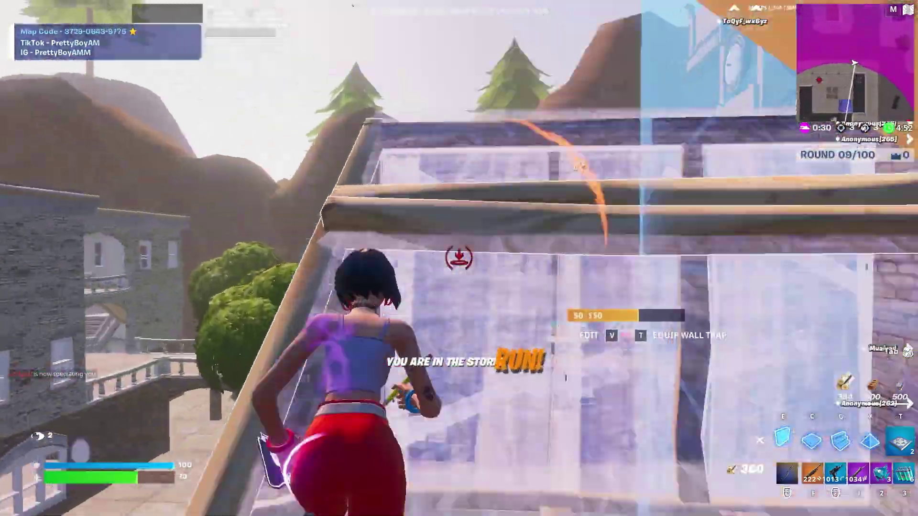
click(459, 258)
click(459, 258)
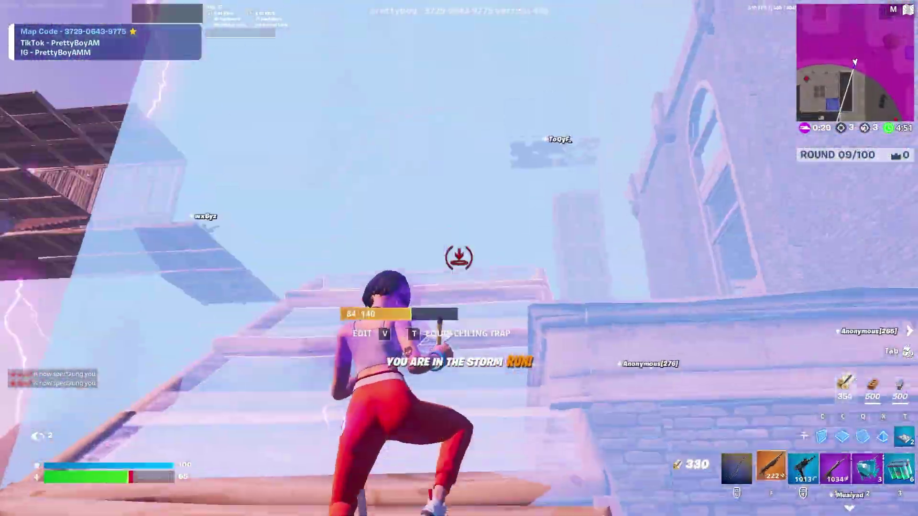
click(458, 258)
click(459, 258)
click(459, 258)
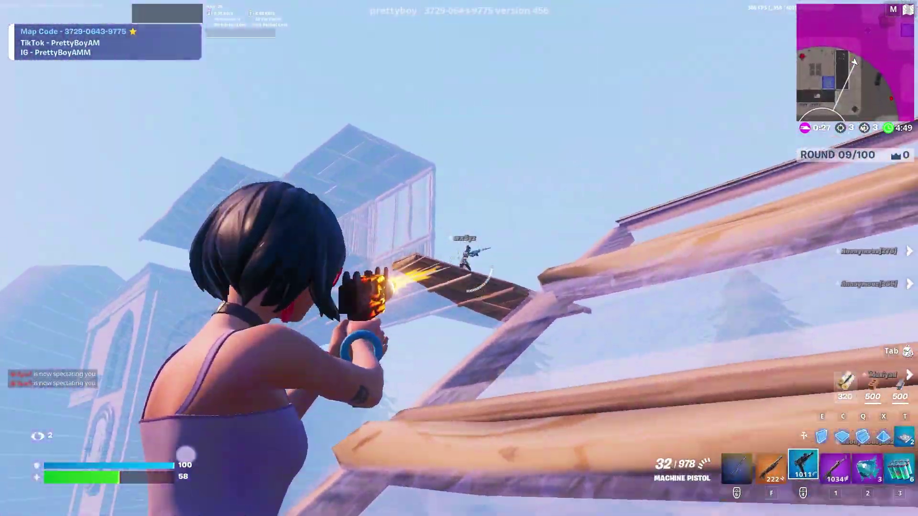
click(459, 258)
click(459, 258)
key(e)
click(459, 258)
click(459, 258)
key(f)
key(r)
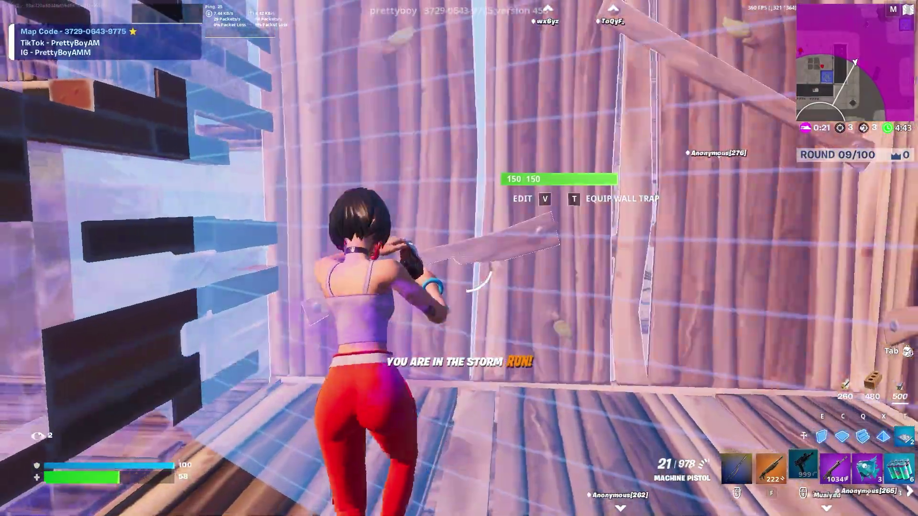
key(e)
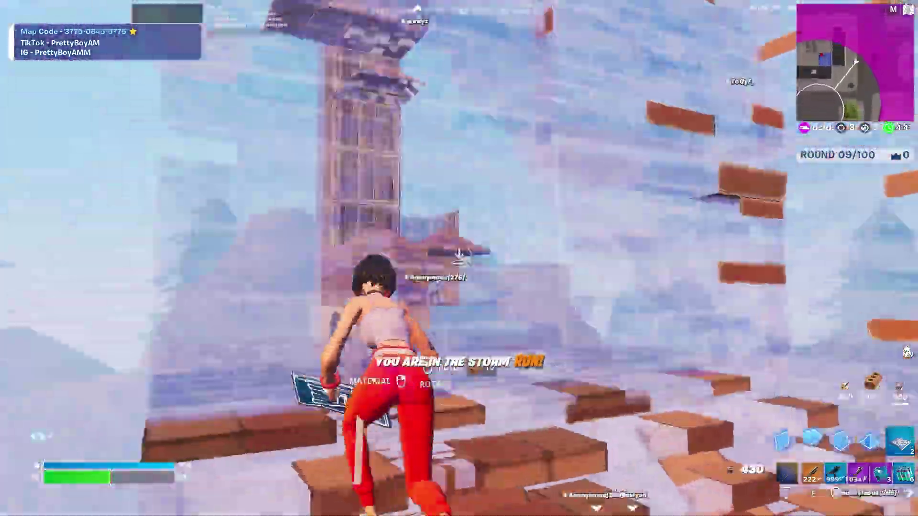
click(459, 258)
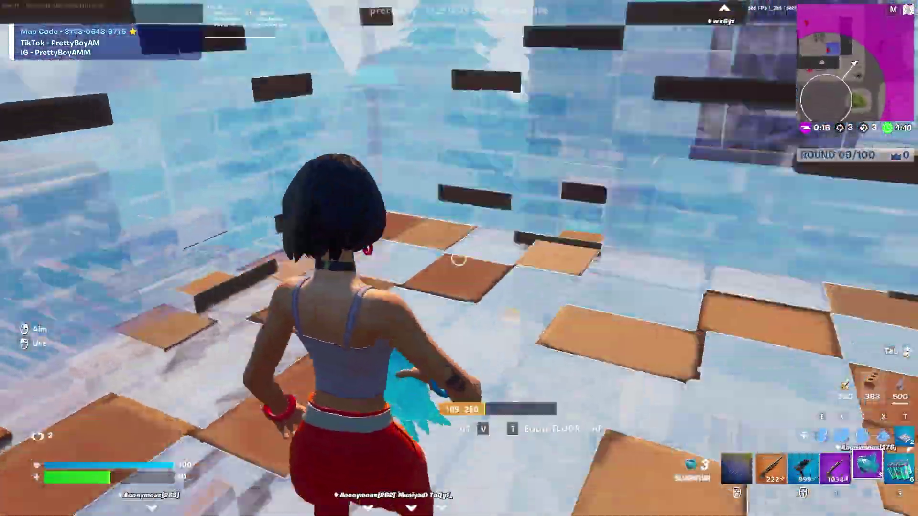
key(3)
click(459, 259)
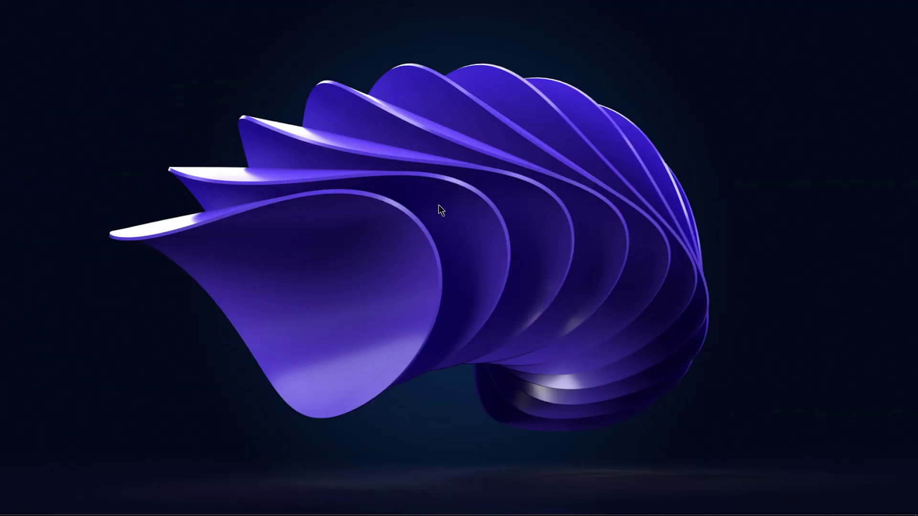
Step: Open AMD Radeon Software from the desktop and go to its system settings
right_click(439, 205)
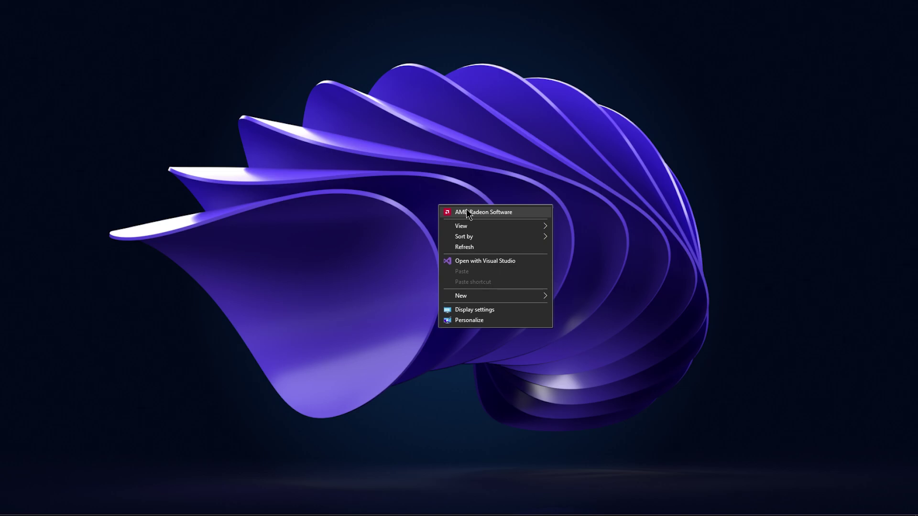
click(482, 213)
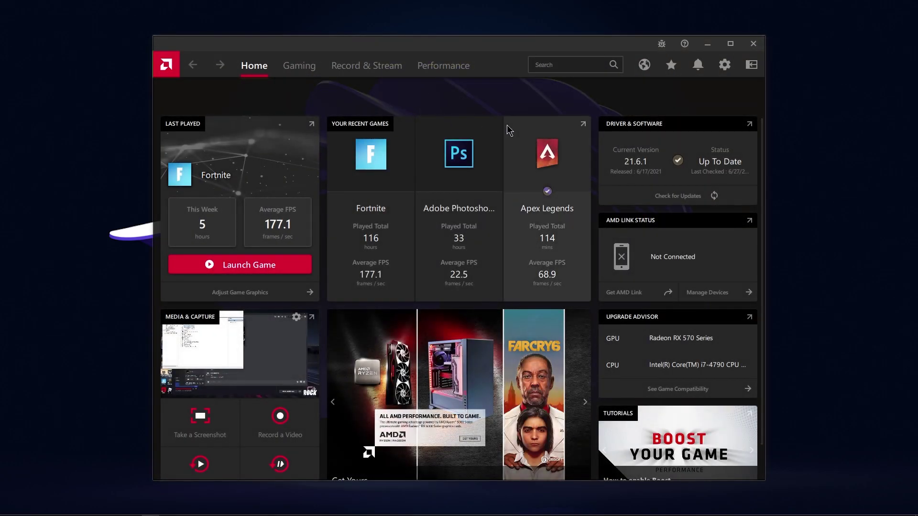
click(722, 67)
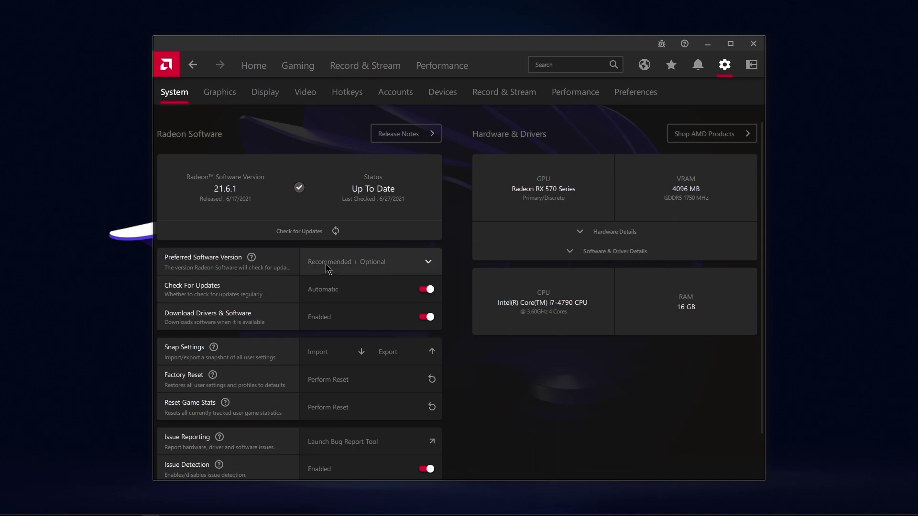
Step: Choose Recommended + Optional as the preferred software version and return to the home overview
click(363, 265)
click(367, 314)
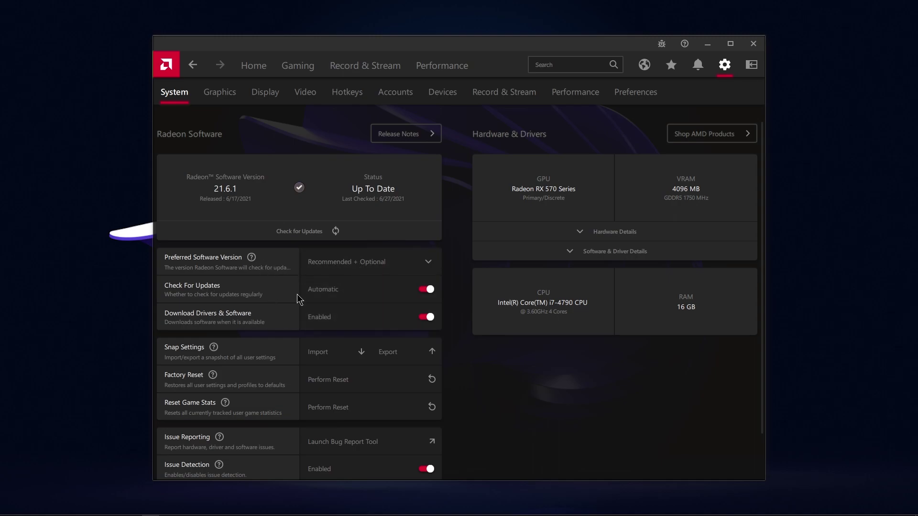
click(251, 66)
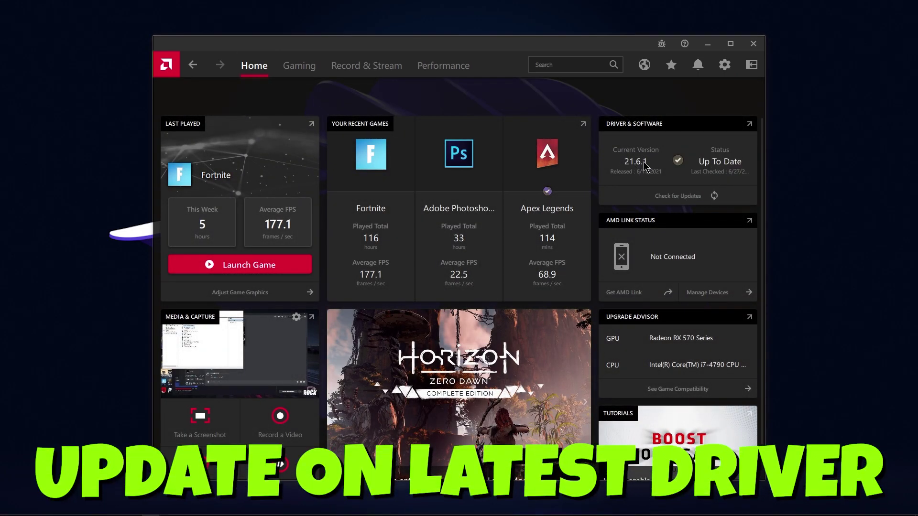
Step: Perform a factory reset of all Radeon Software settings and skip the quick setup
click(725, 65)
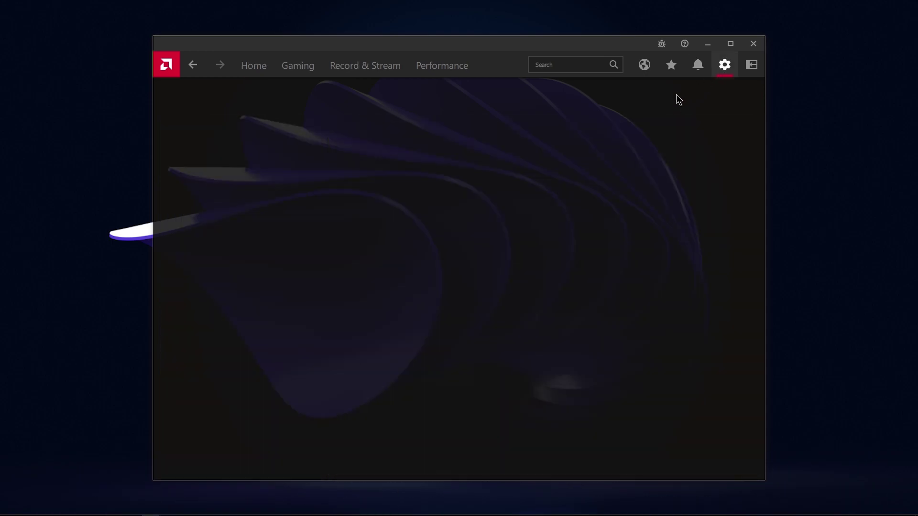
scroll(287, 282, down, 1)
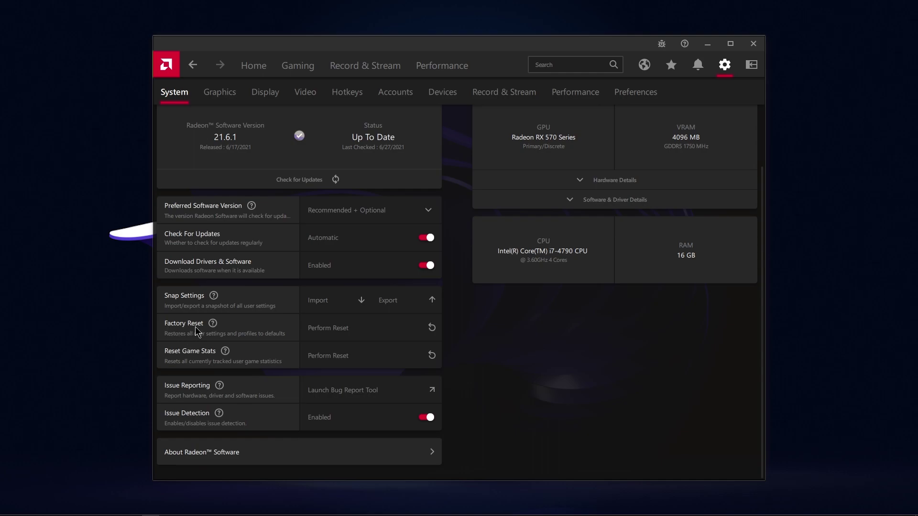
click(375, 335)
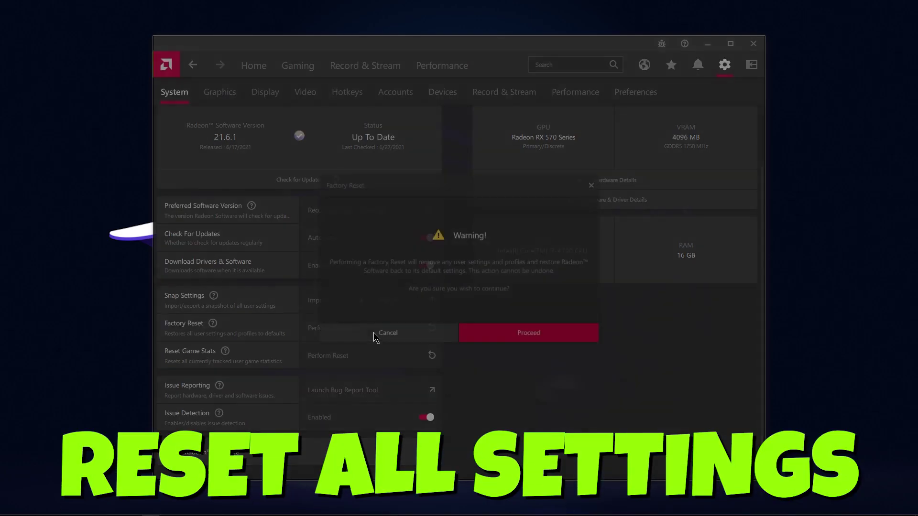
click(525, 333)
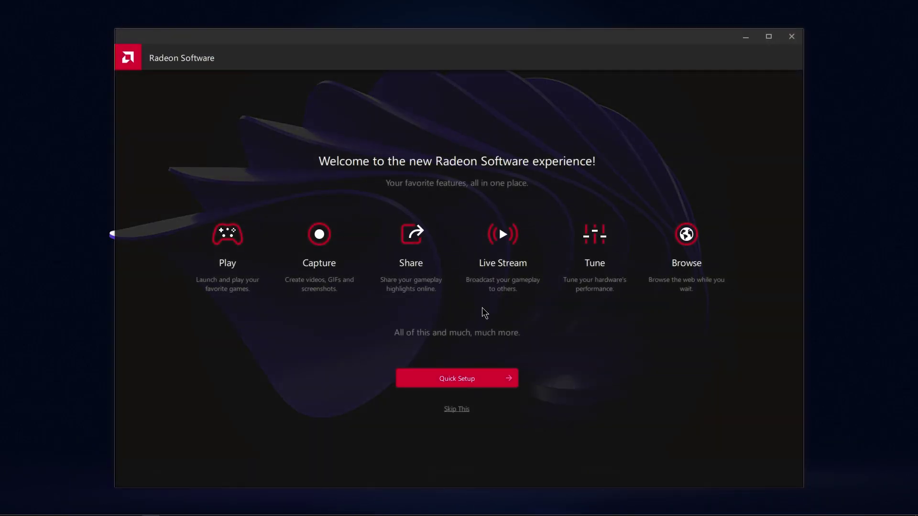
click(458, 409)
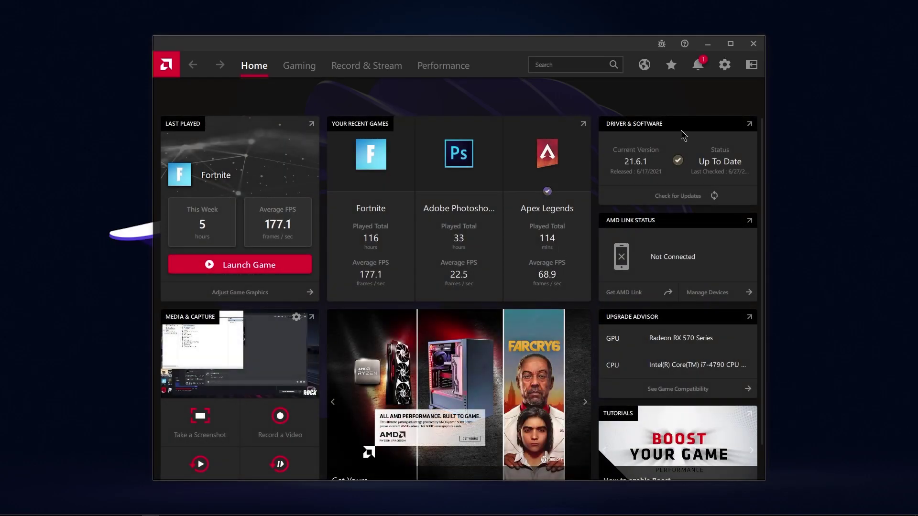
Step: Set the preferred software version to Recommended + Optional in the system settings and check for driver updates
click(722, 66)
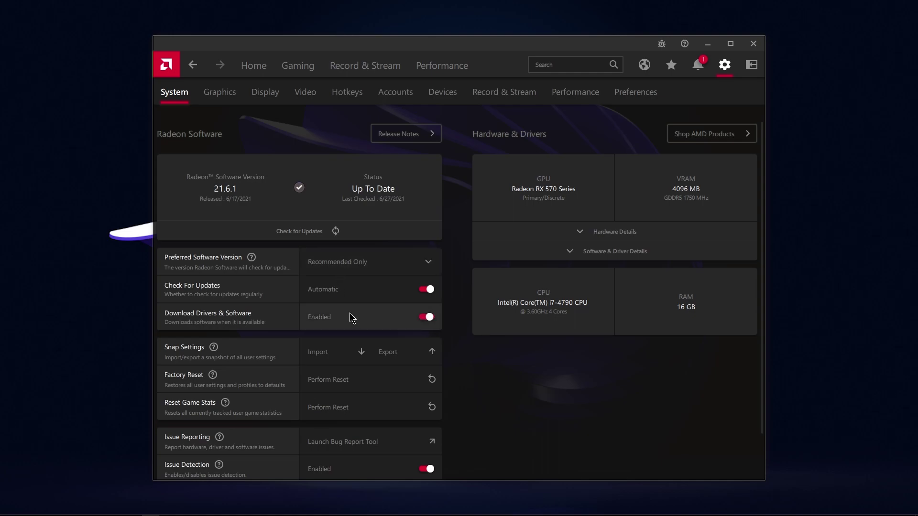
click(360, 263)
click(363, 311)
click(256, 71)
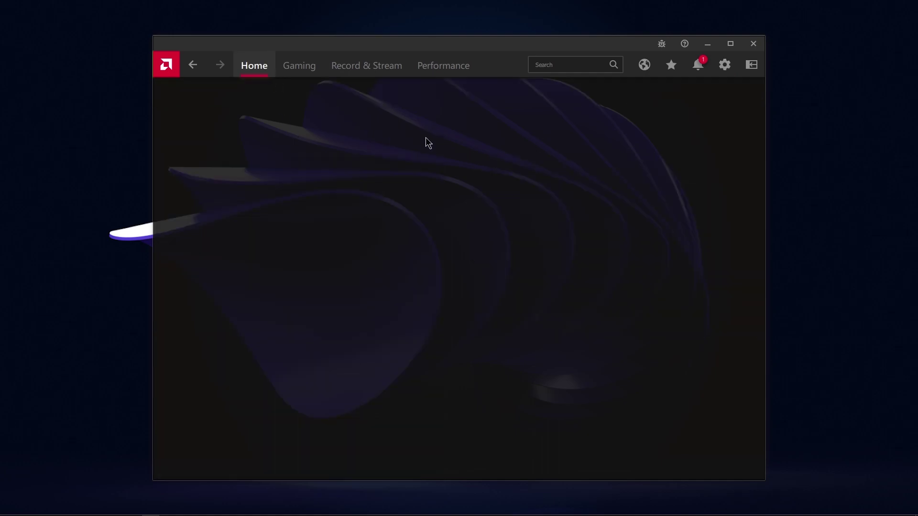
click(679, 187)
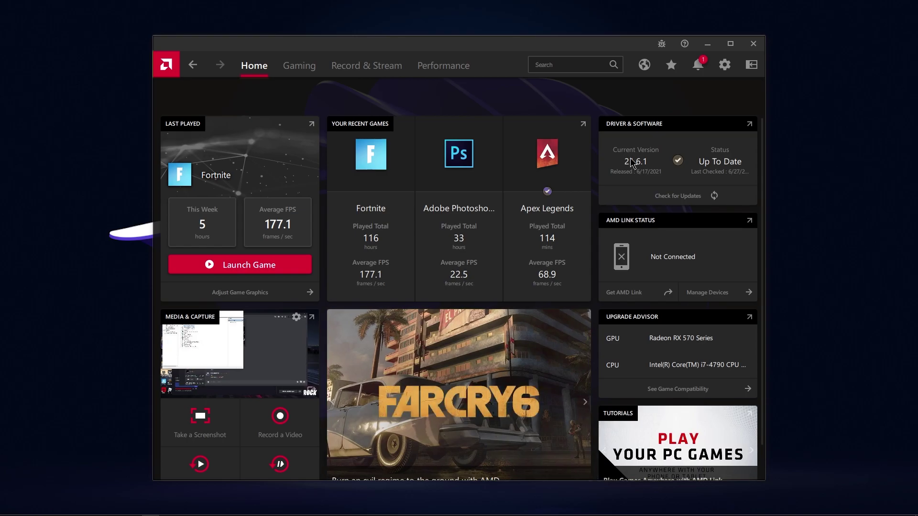
Step: Set Wait for Vertical Refresh to Always off in the global graphics settings
click(724, 66)
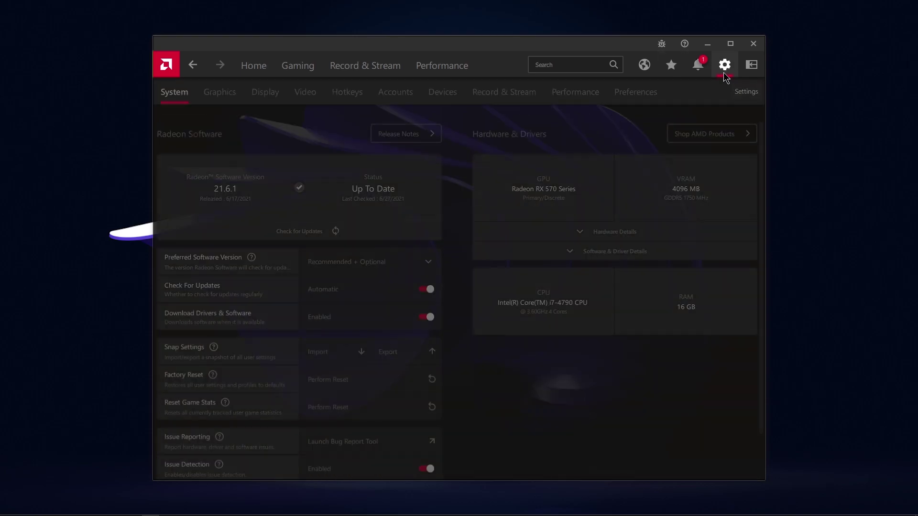
click(225, 97)
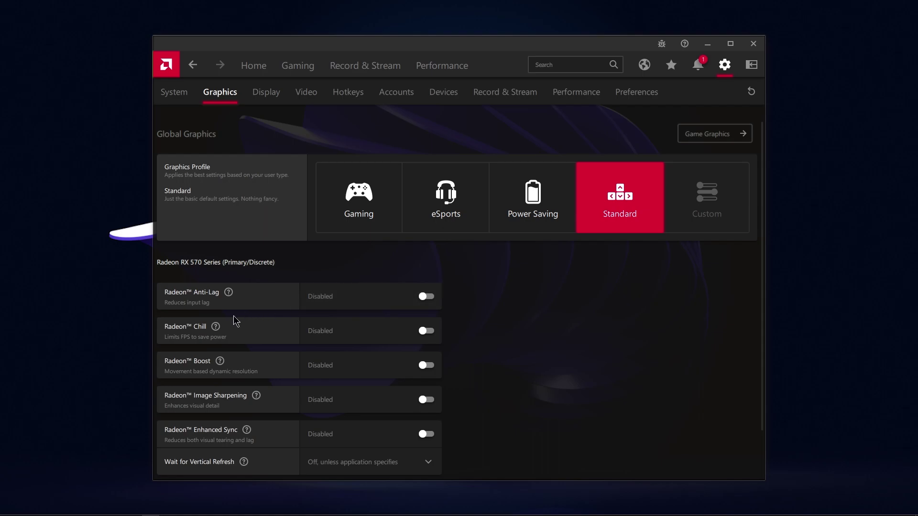
scroll(364, 337, down, 2)
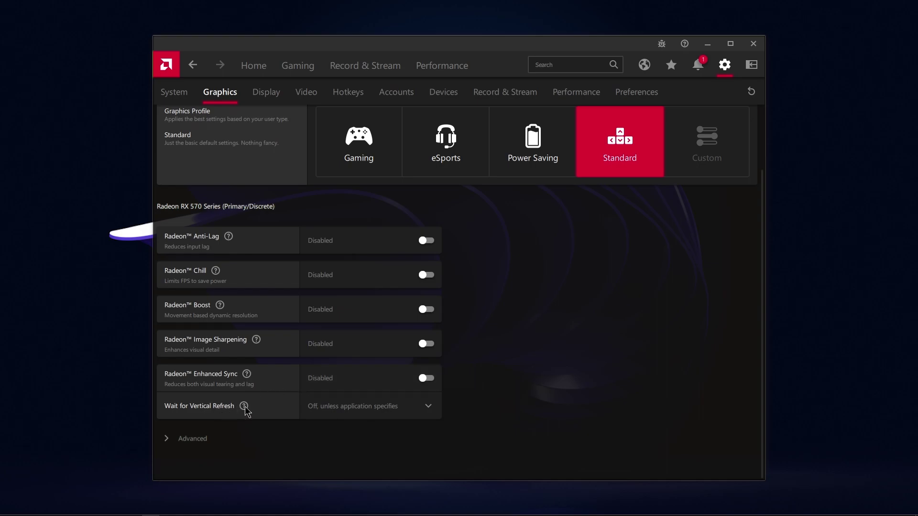
click(383, 404)
click(349, 401)
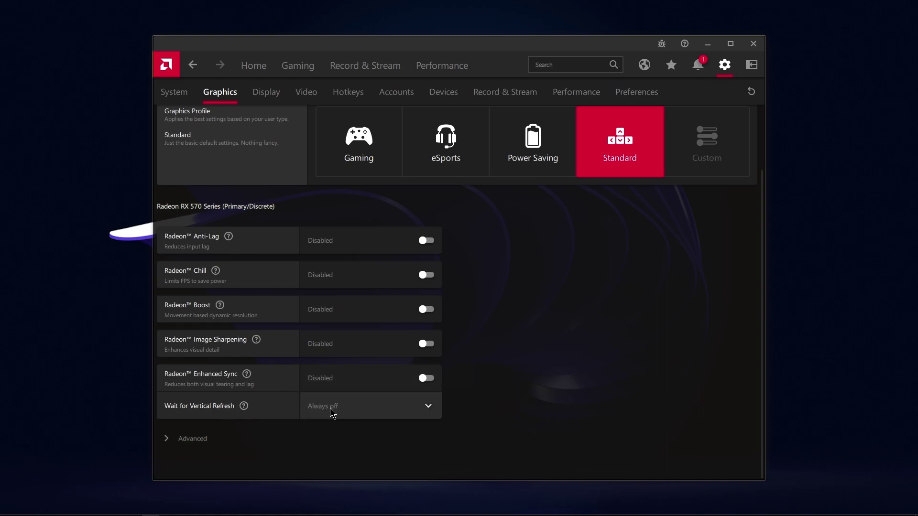
Step: Expand the advanced graphics settings and set Texture Filtering Quality to Performance
click(182, 439)
scroll(293, 383, down, 3)
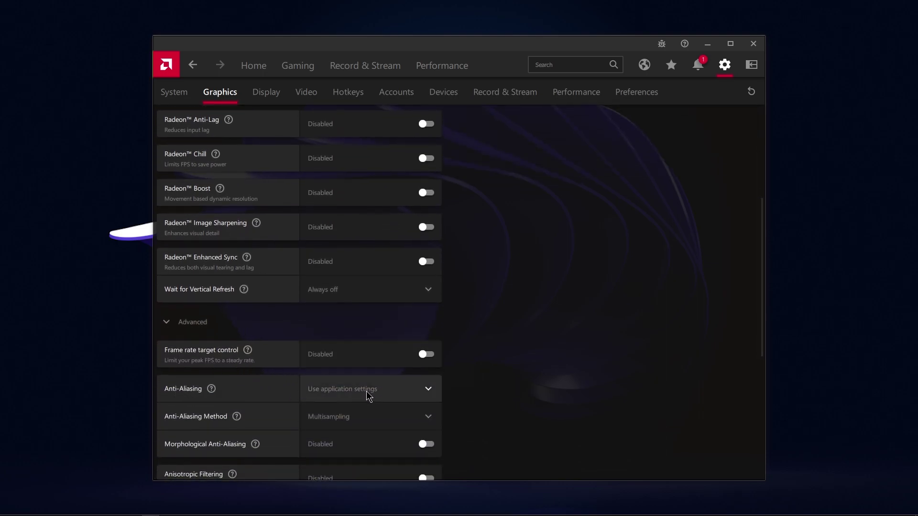
scroll(259, 401, down, 2)
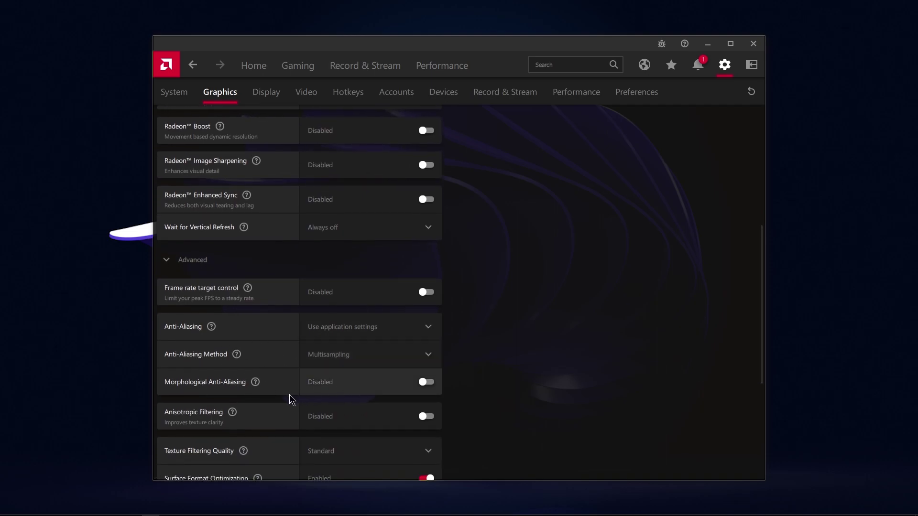
scroll(378, 415, down, 4)
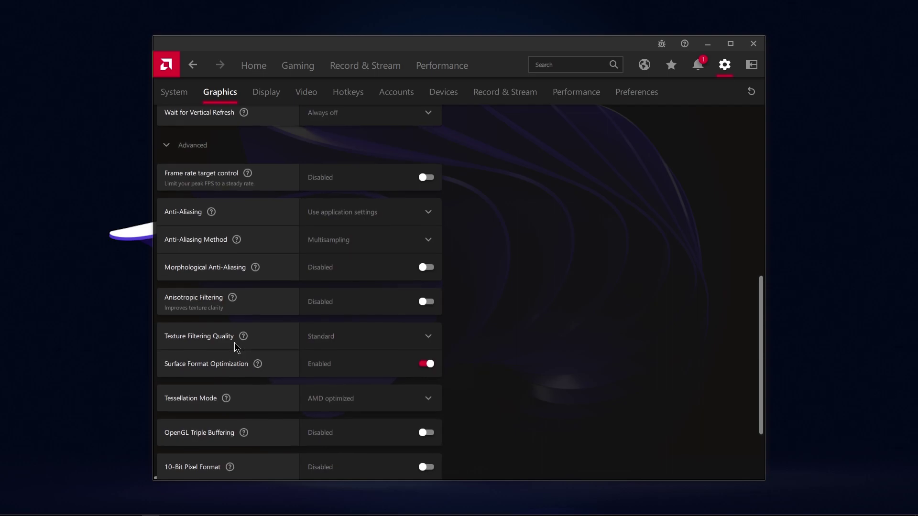
click(345, 337)
click(340, 408)
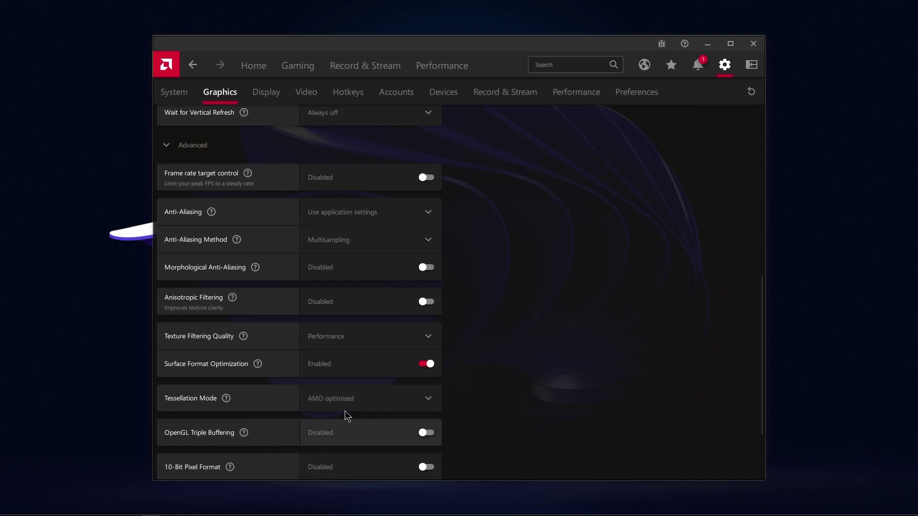
Step: Review the global display settings, including GPU scaling, color depth, pixel format and custom resolutions
scroll(344, 424, up, 10)
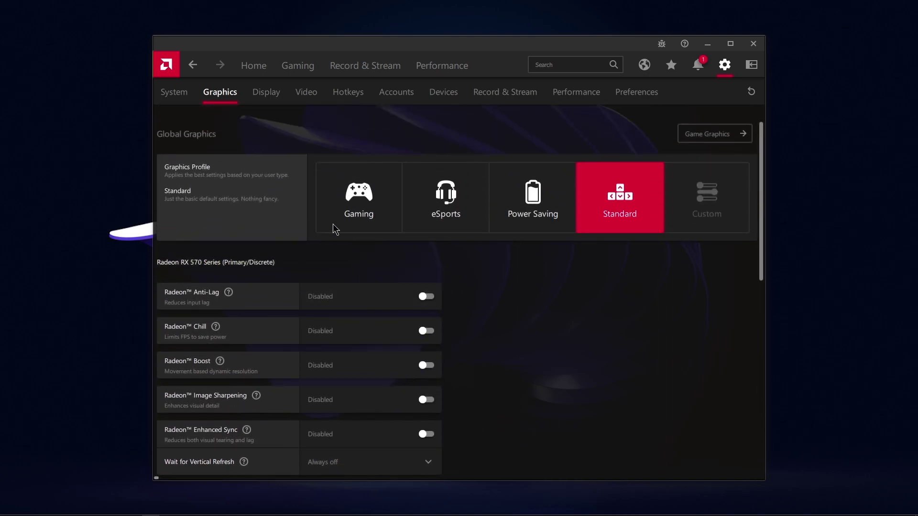
click(265, 98)
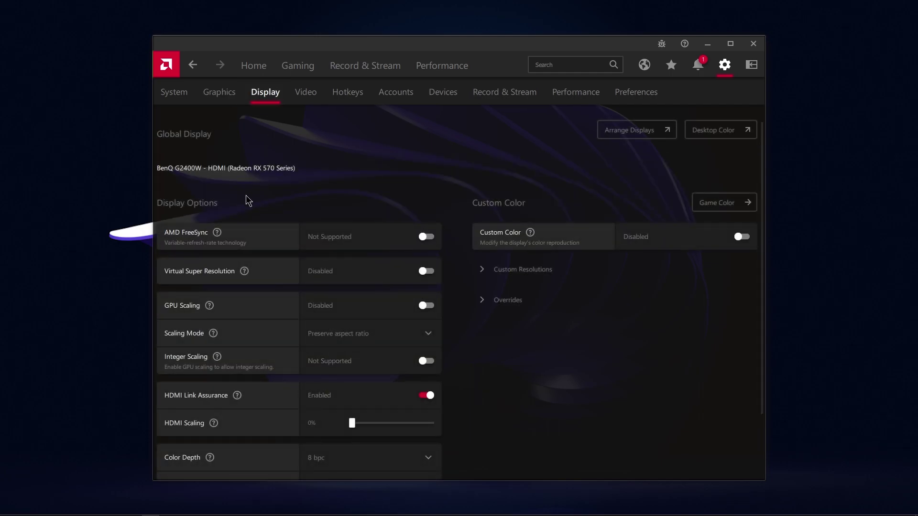
mouse_move(207, 306)
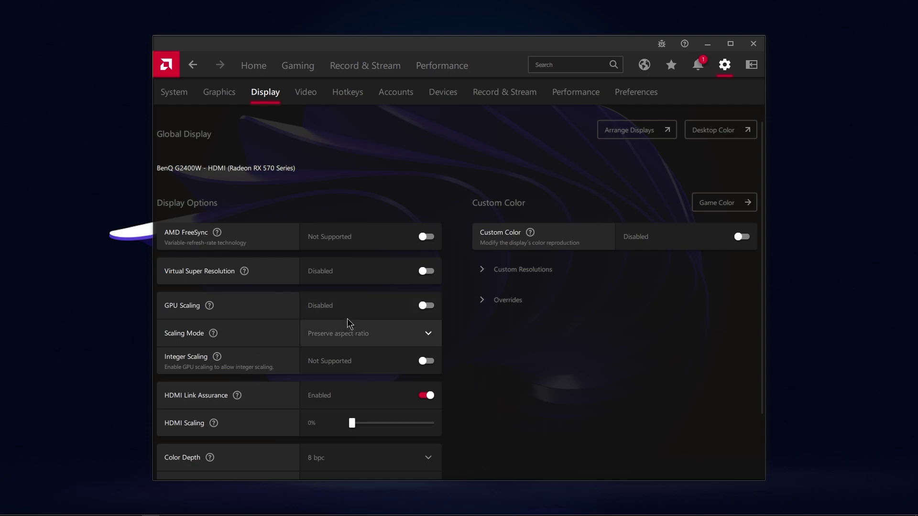
scroll(363, 430, down, 2)
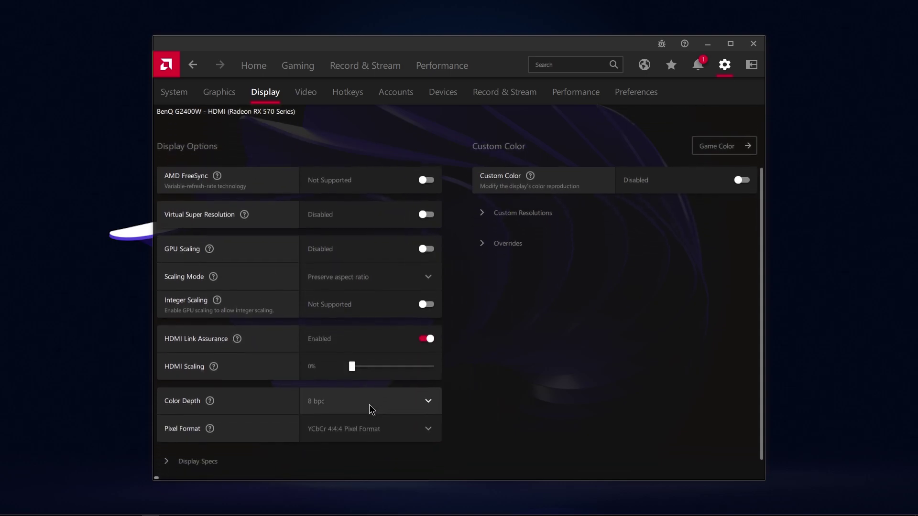
scroll(382, 358, up, 2)
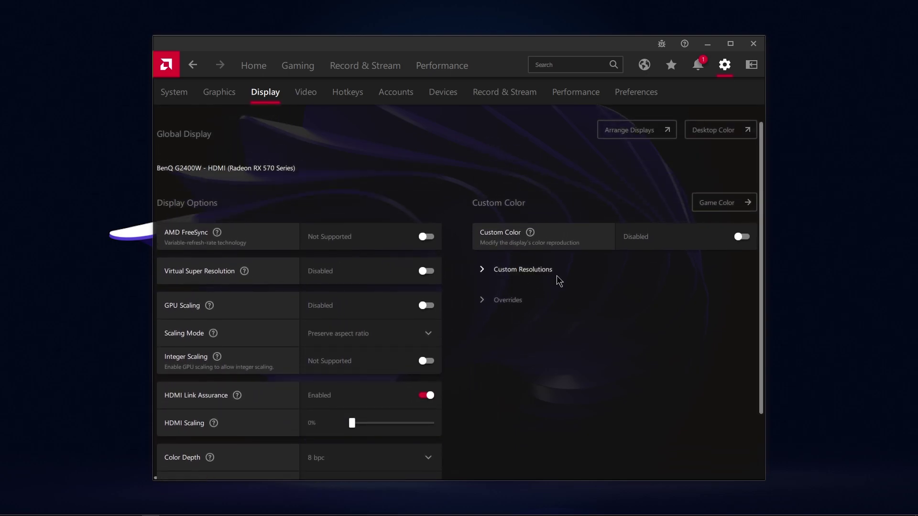
click(480, 269)
click(517, 272)
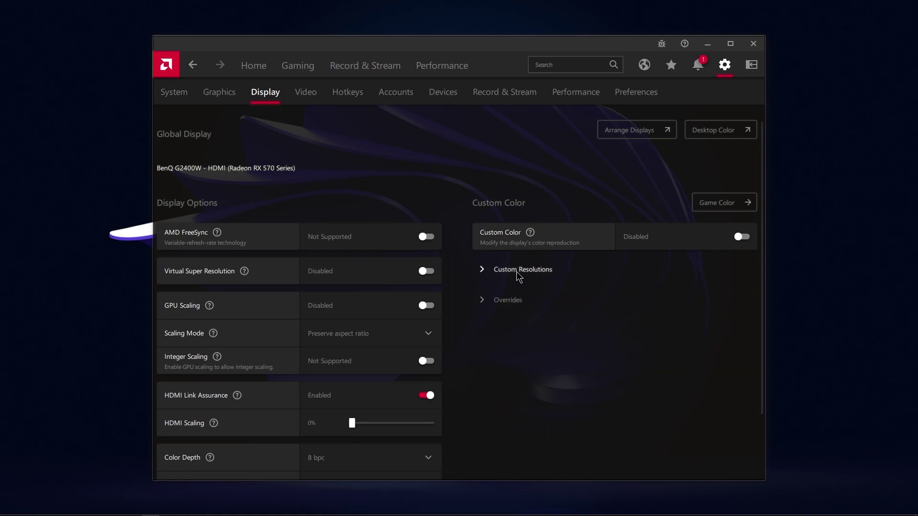
Step: Set the Take Screenshot hotkey to Ctrl + Num - and the Save Instant Replay hotkey to Ctrl + Num +
click(308, 96)
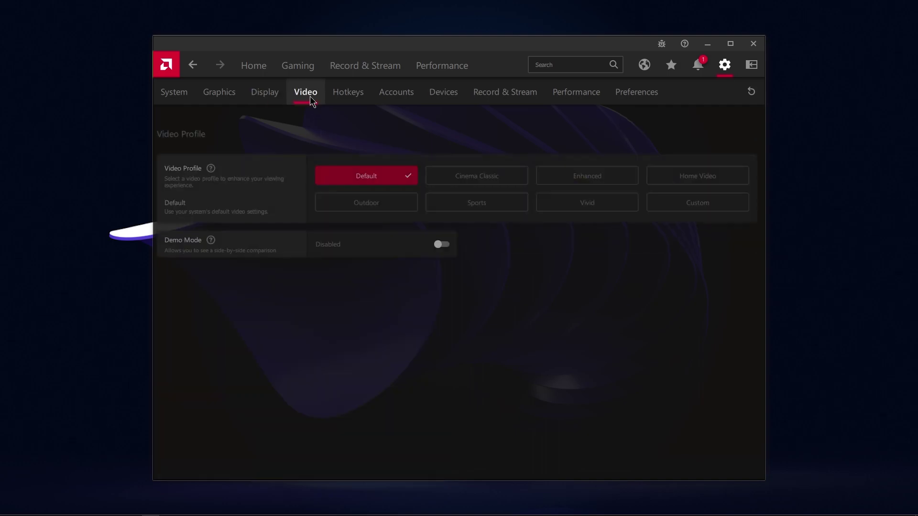
click(352, 92)
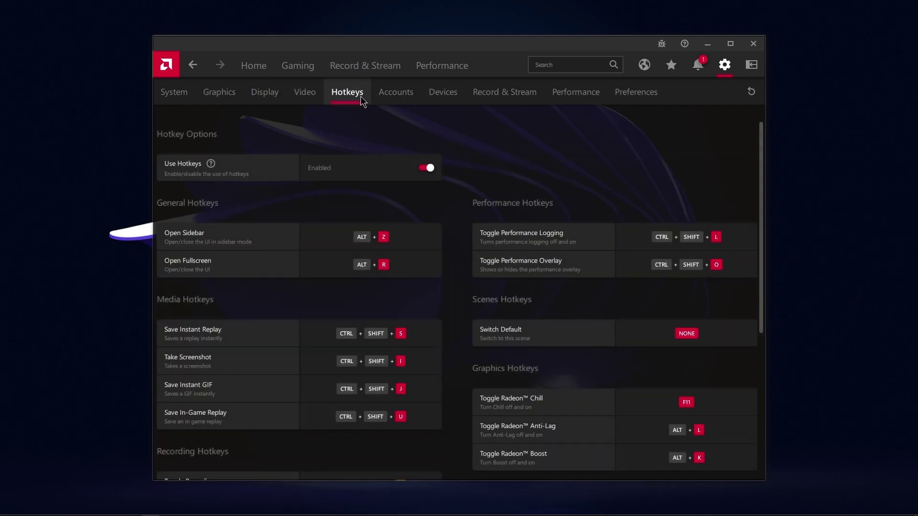
scroll(495, 406, down, 5)
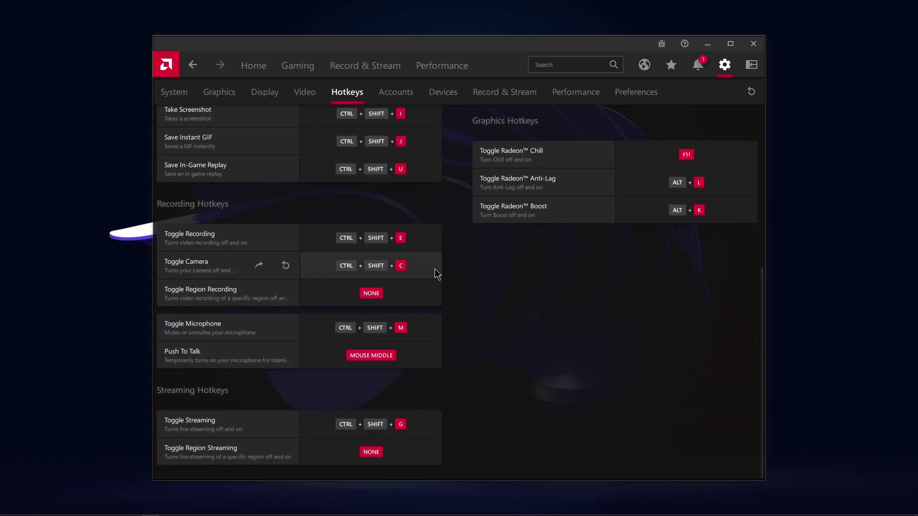
scroll(357, 316, up, 2)
scroll(356, 316, up, 2)
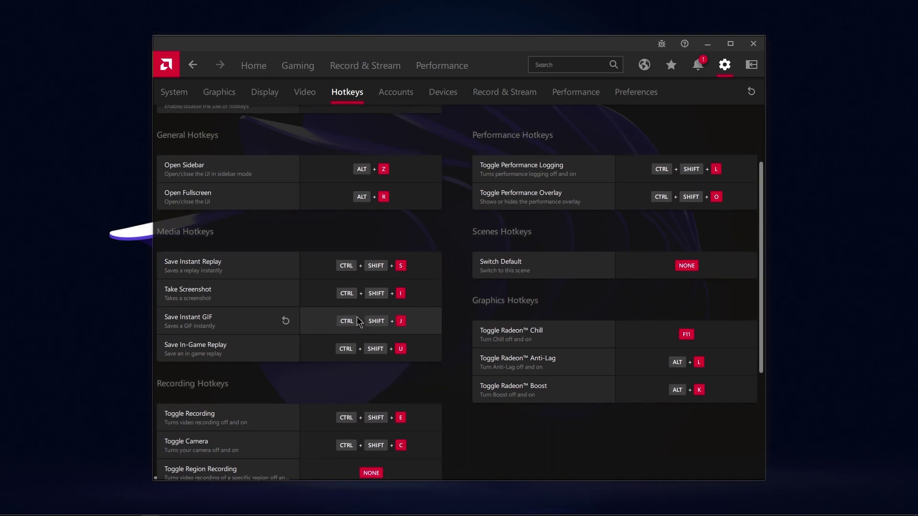
click(329, 298)
key(ctrl+KP_Subtract)
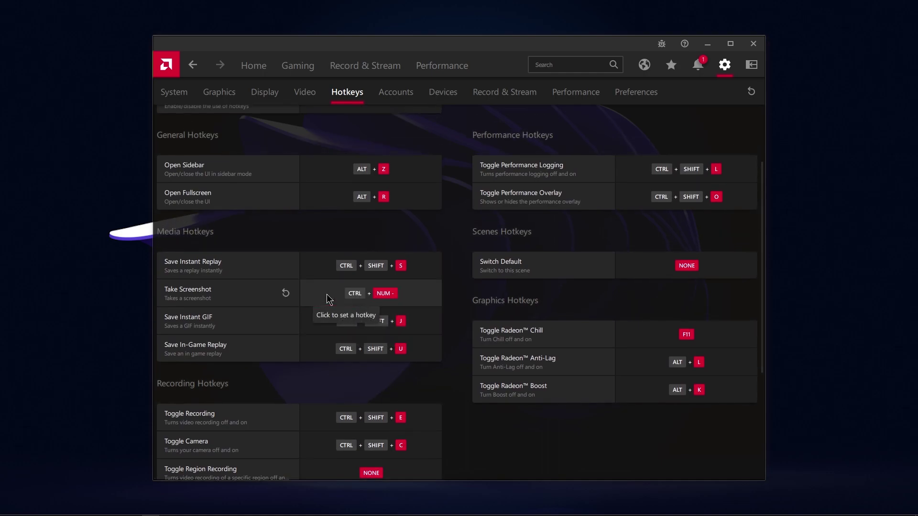
click(333, 270)
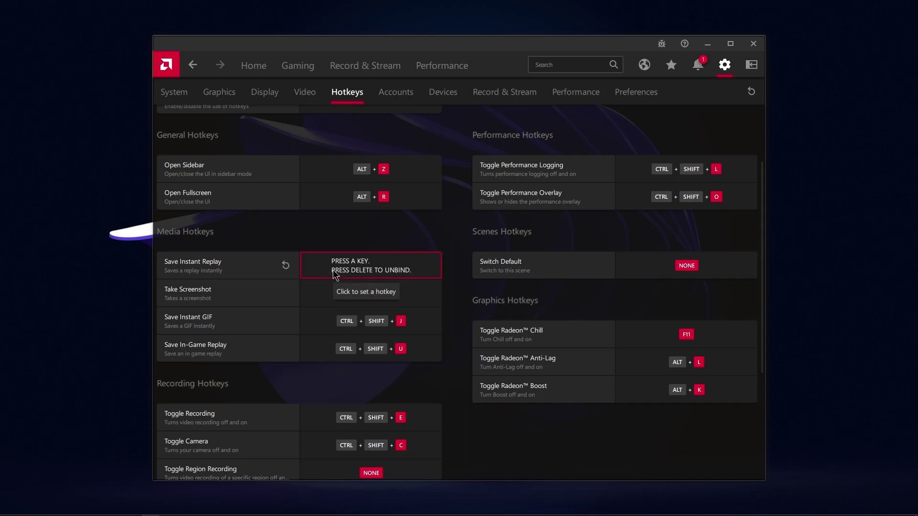
key(ctrl+KP_Add)
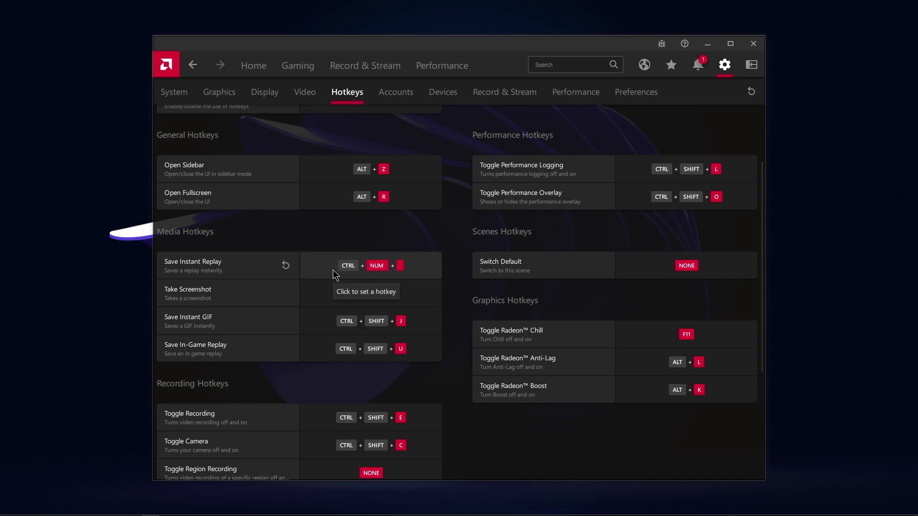
Step: Set the Toggle Recording hotkey to Ctrl + Num * and check the remaining hotkeys
click(317, 420)
key(ctrl+KP_Multiply)
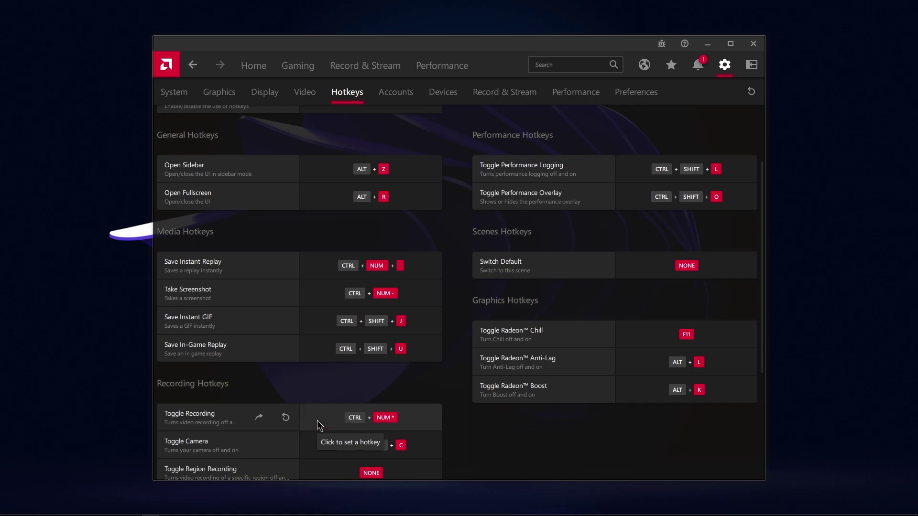
scroll(317, 420, down, 3)
click(317, 419)
key(Escape)
scroll(317, 297, up, 5)
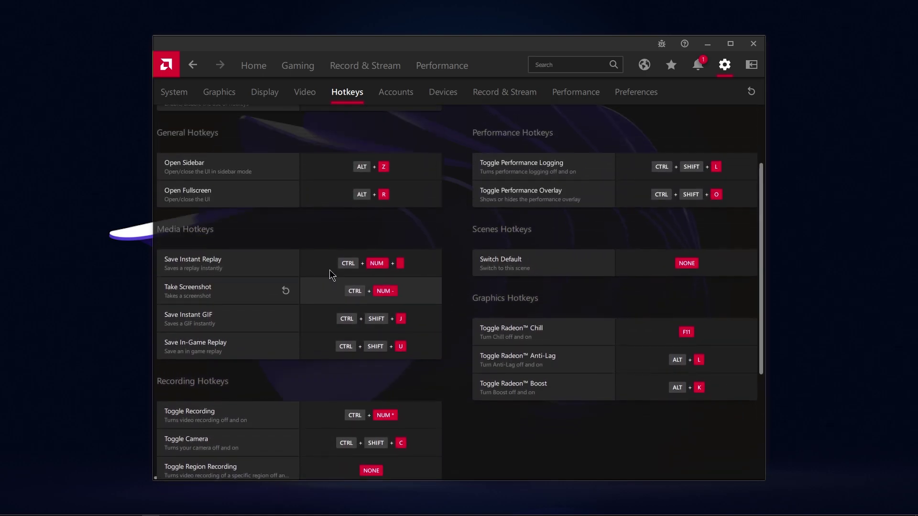
Step: In the Record & Stream settings, set Recording Resolution to In-Game and Recording Profile to High
click(396, 97)
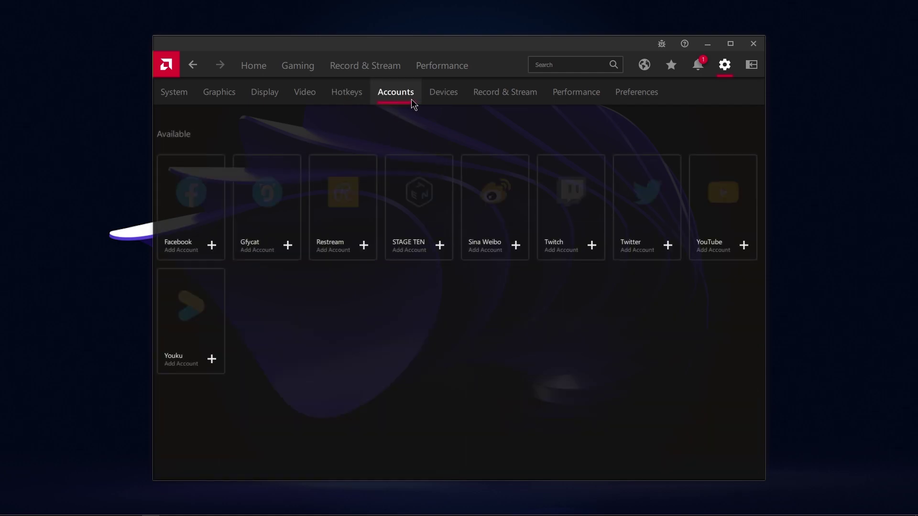
click(451, 98)
click(506, 96)
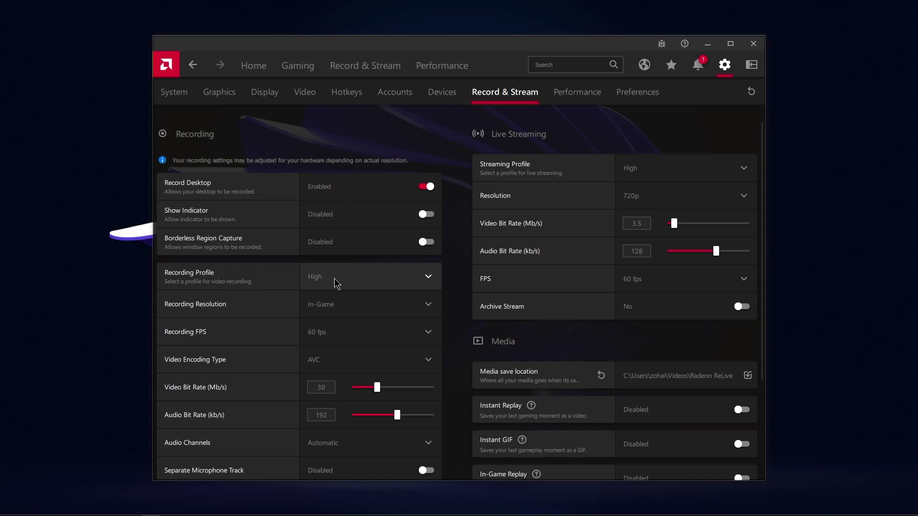
click(337, 306)
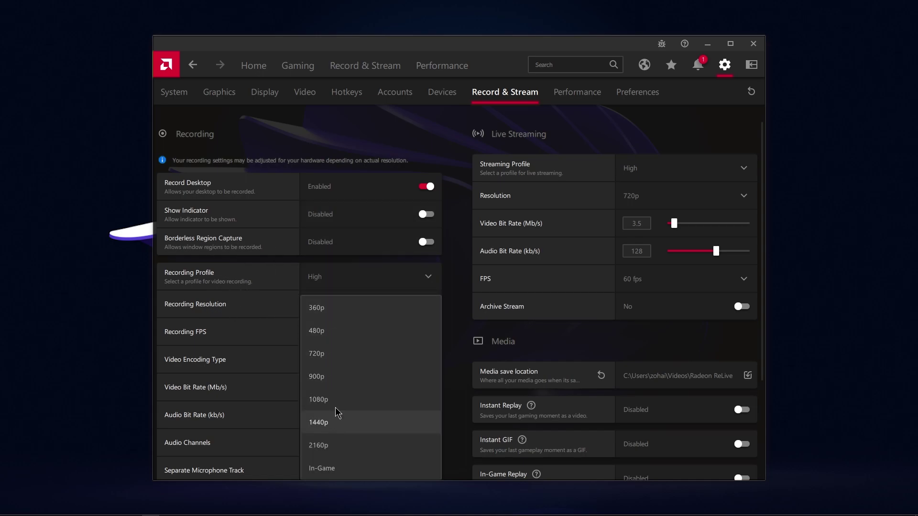
click(340, 472)
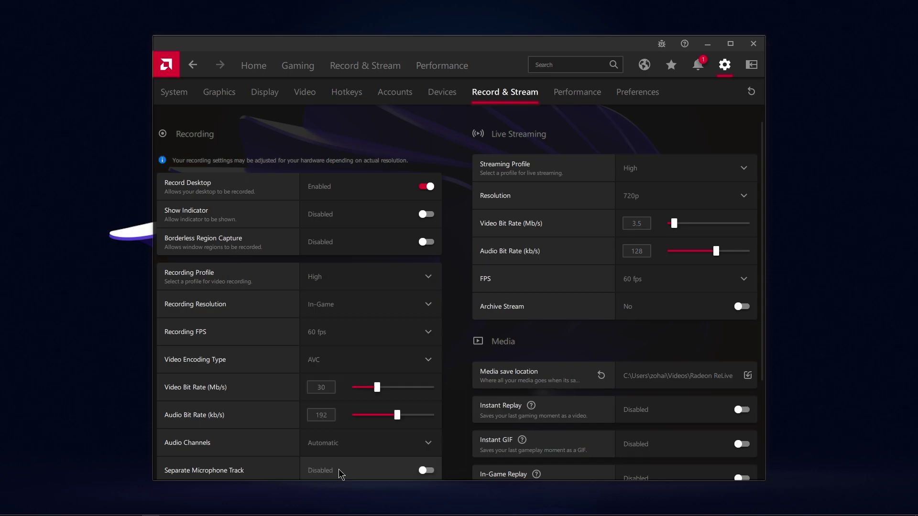
click(338, 281)
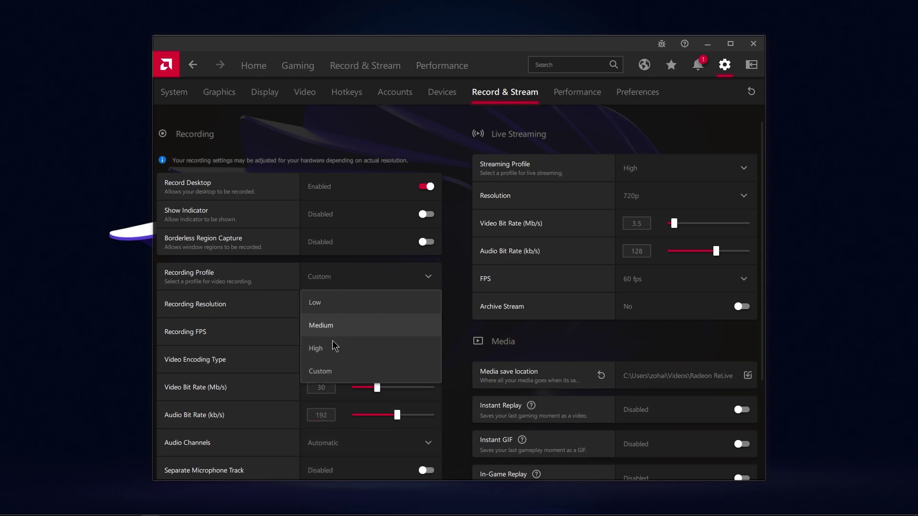
click(348, 351)
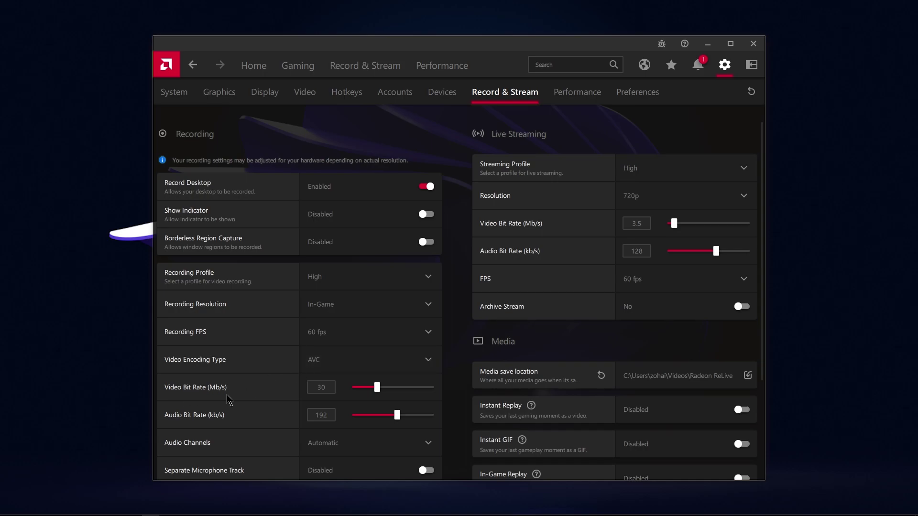
Step: Enable Record Microphone and Push To Talk in the recording settings
scroll(337, 416, down, 1)
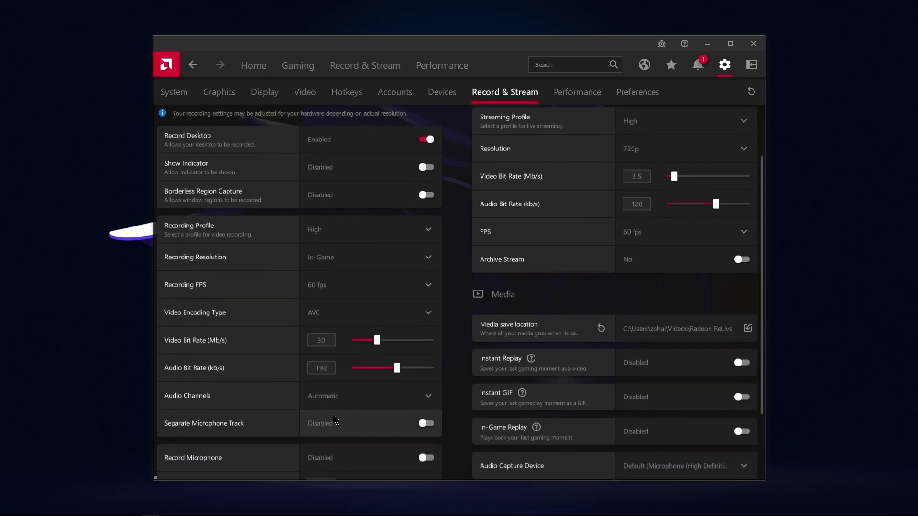
scroll(249, 407, down, 1)
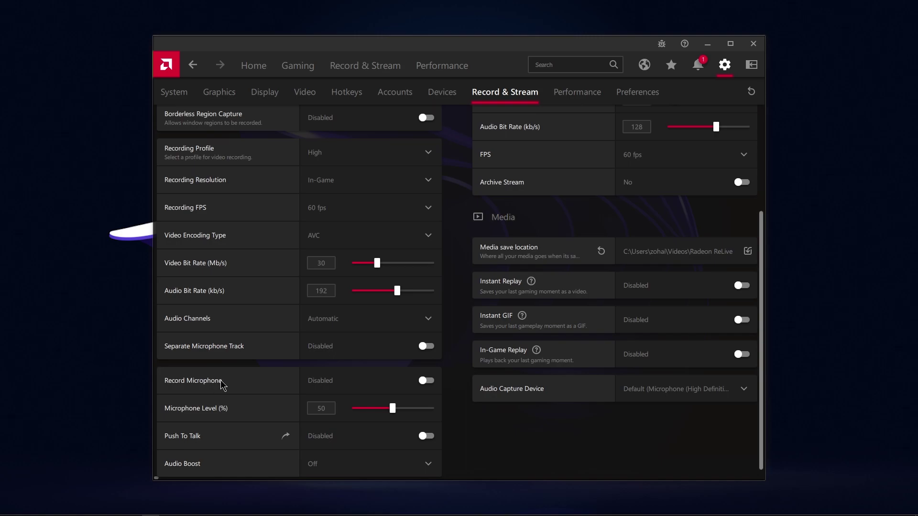
click(430, 380)
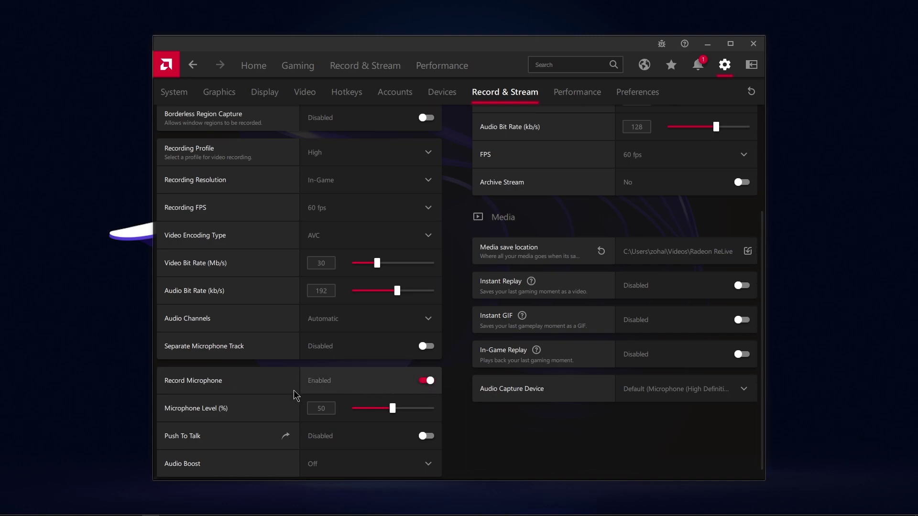
click(381, 441)
Step: Choose 720p as the live streaming resolution
scroll(344, 440, up, 5)
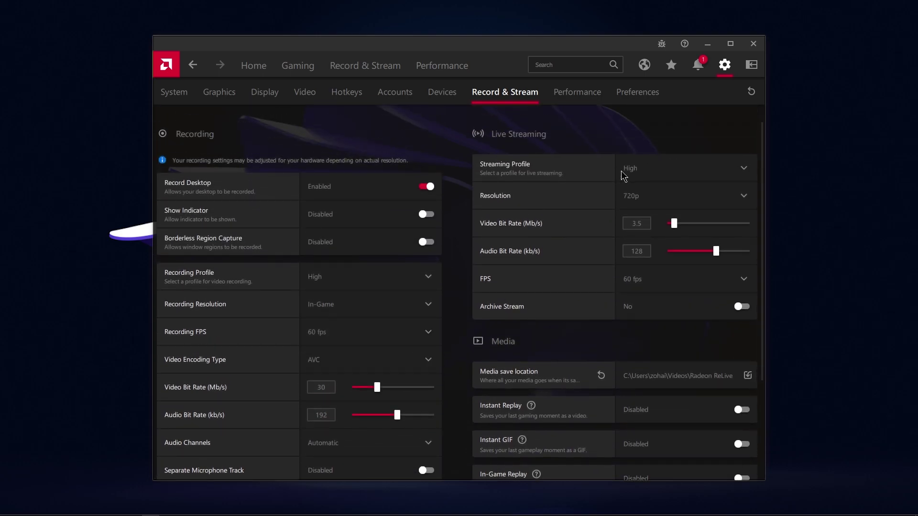
click(656, 199)
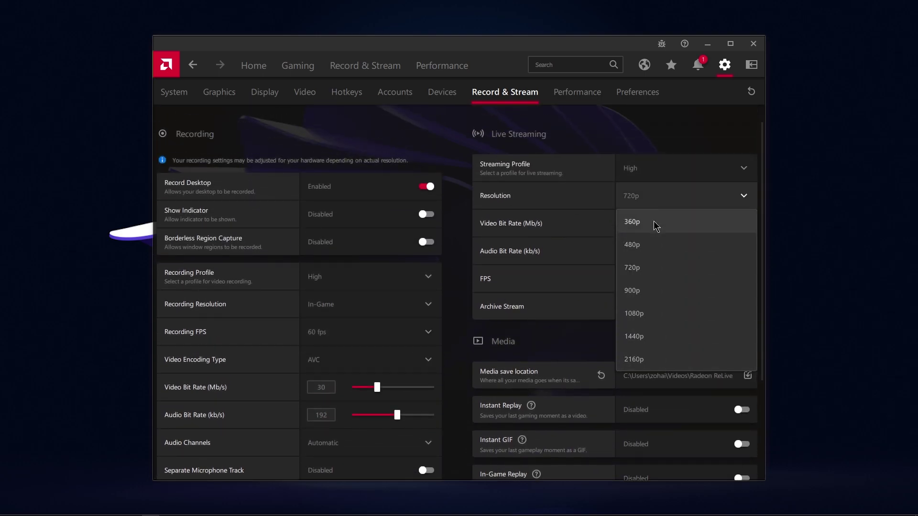
click(643, 268)
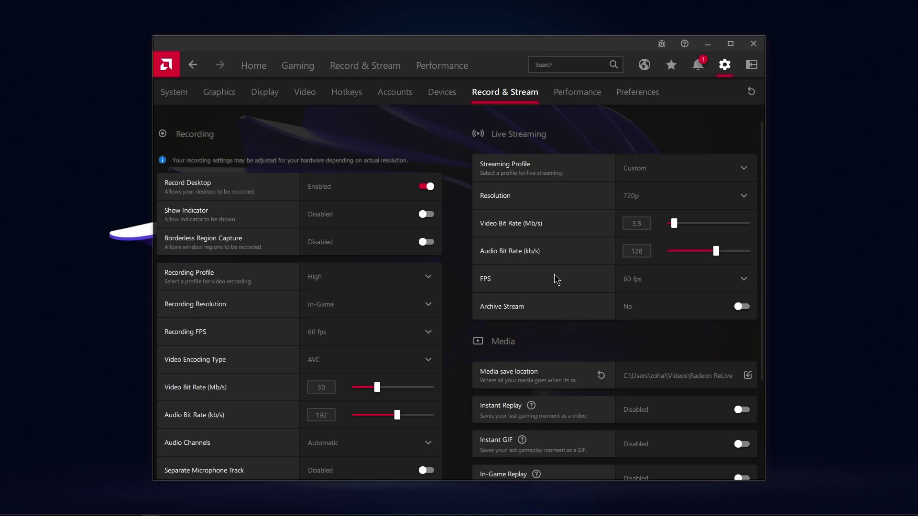
Step: Set the media save location to the Radeon ReLive folder on the YouTube Project (F:) drive
scroll(642, 315, down, 5)
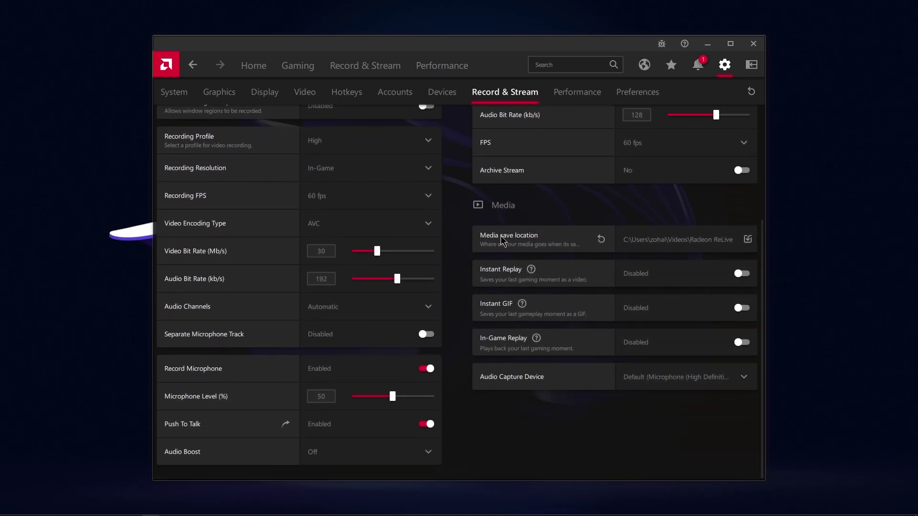
click(665, 247)
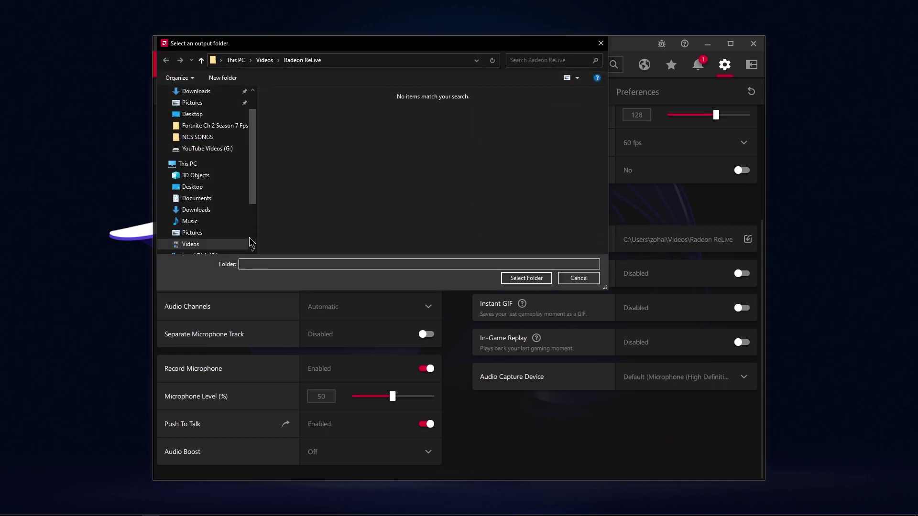
scroll(207, 239, down, 1)
click(209, 233)
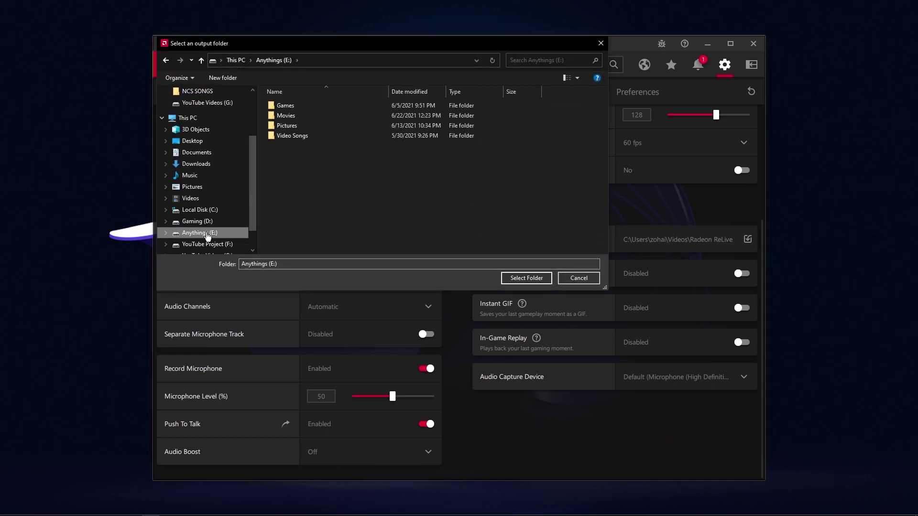
click(207, 244)
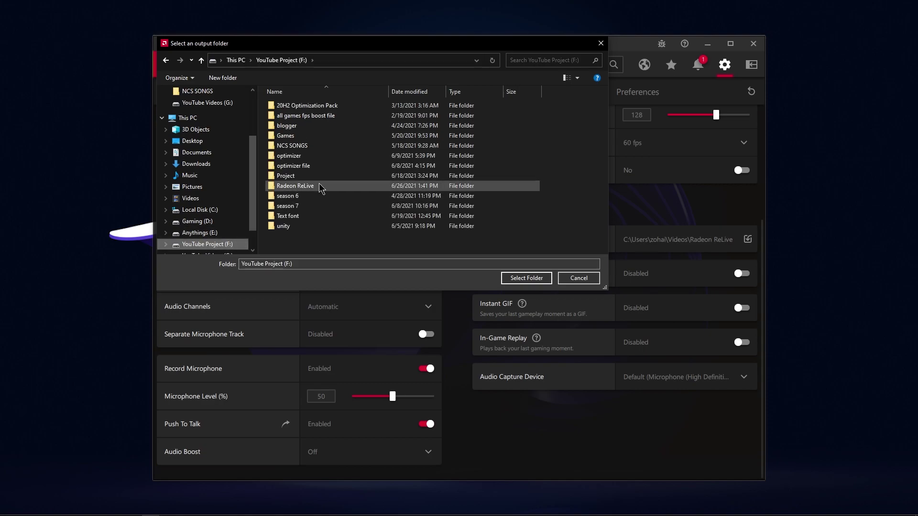
click(295, 186)
click(526, 279)
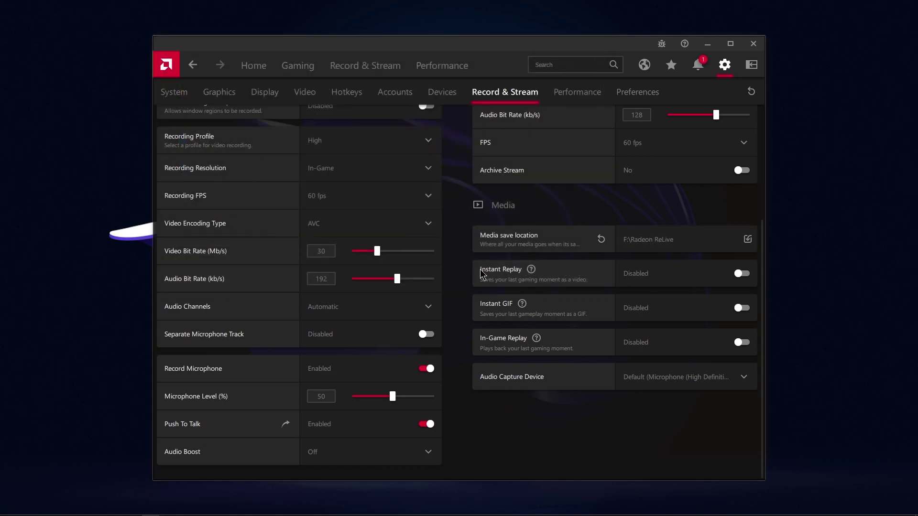
Step: Enable Instant Replay, check its buffer options and turn it back off
click(738, 274)
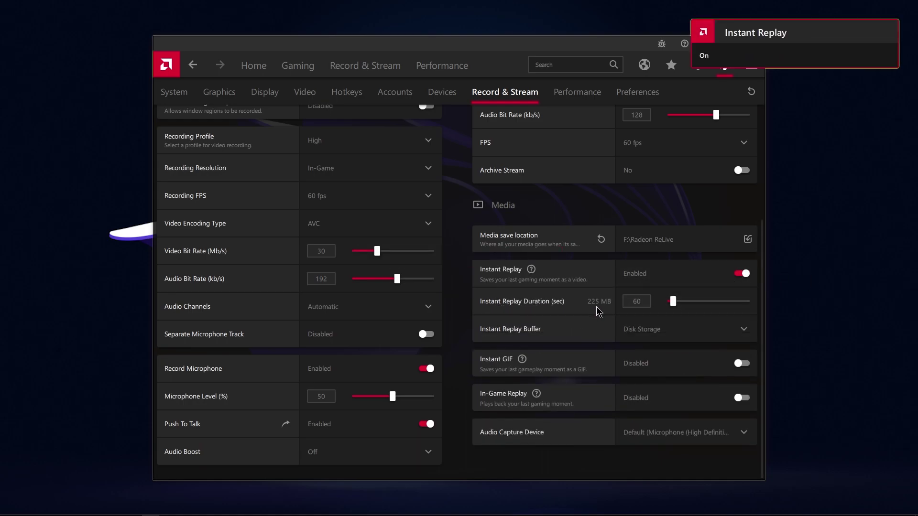
click(671, 329)
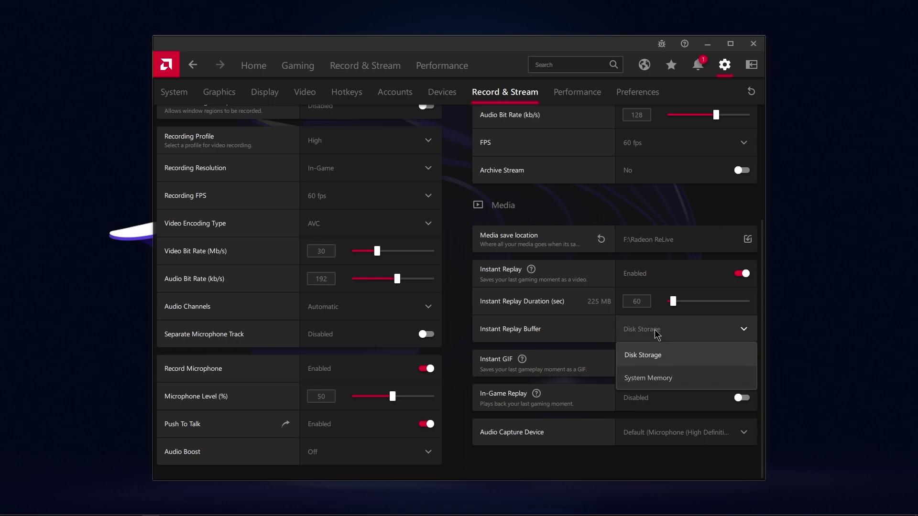
click(722, 275)
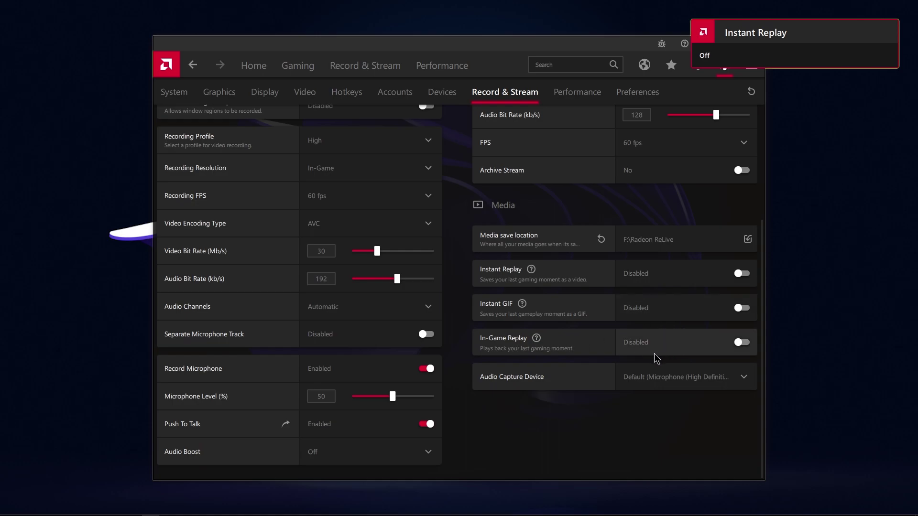
Step: Choose the default High Definition Audio microphone as the audio capture device
click(658, 384)
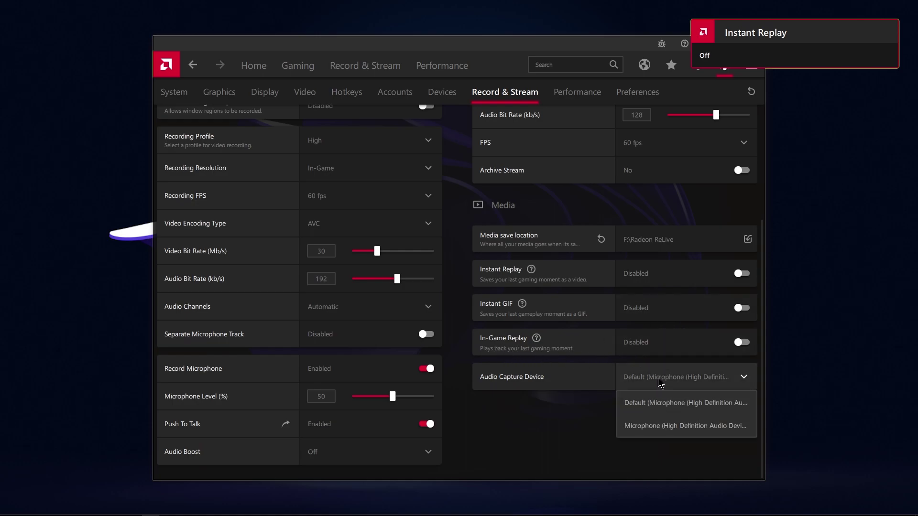
click(667, 402)
scroll(598, 153, up, 3)
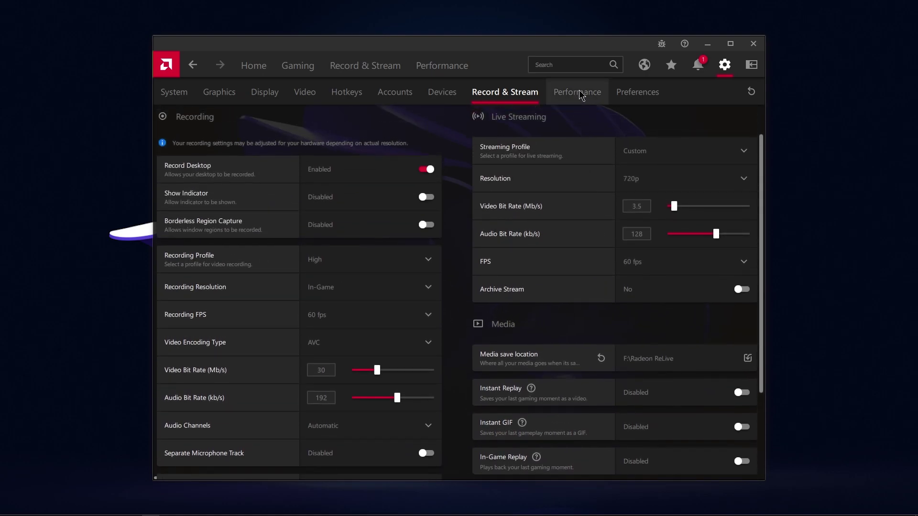
Step: Disable In-Game Overlay, Web Browser, Upgrade Advisor, System Tray Menu, Advertisements and Toast Notifications in the general preferences
click(578, 92)
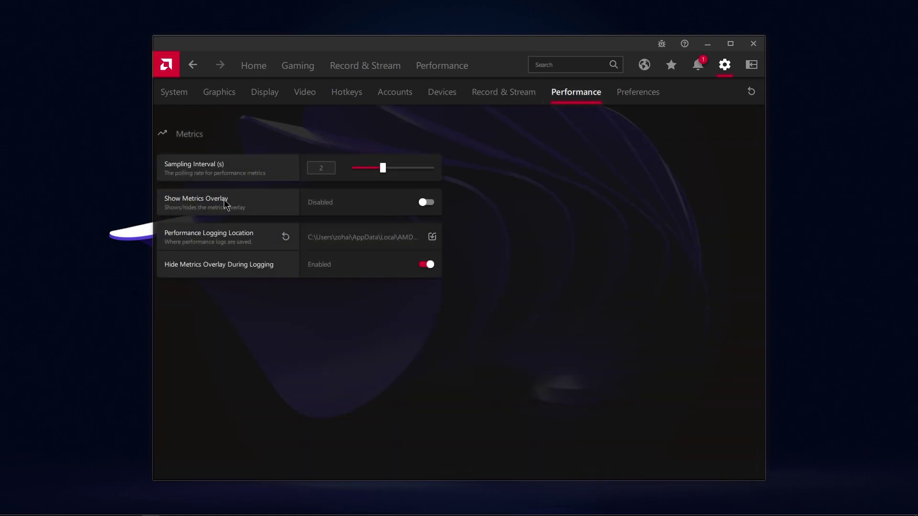
click(632, 98)
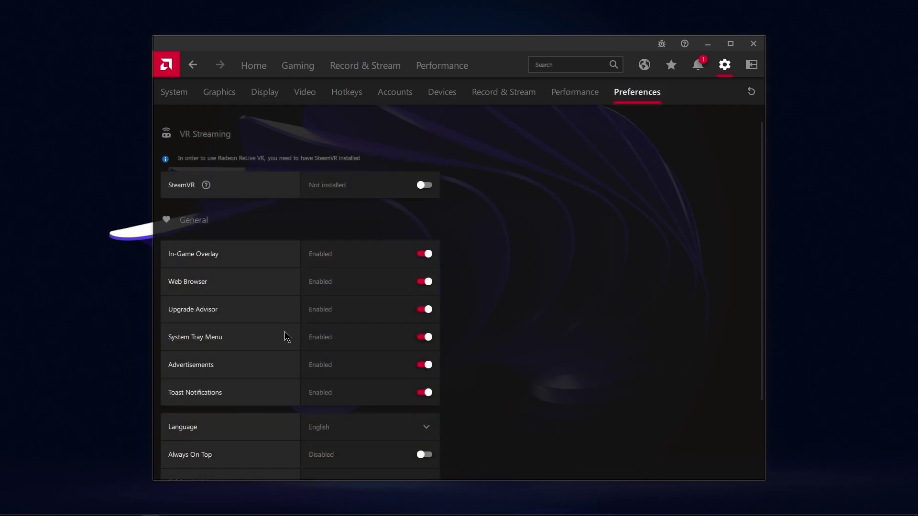
click(344, 255)
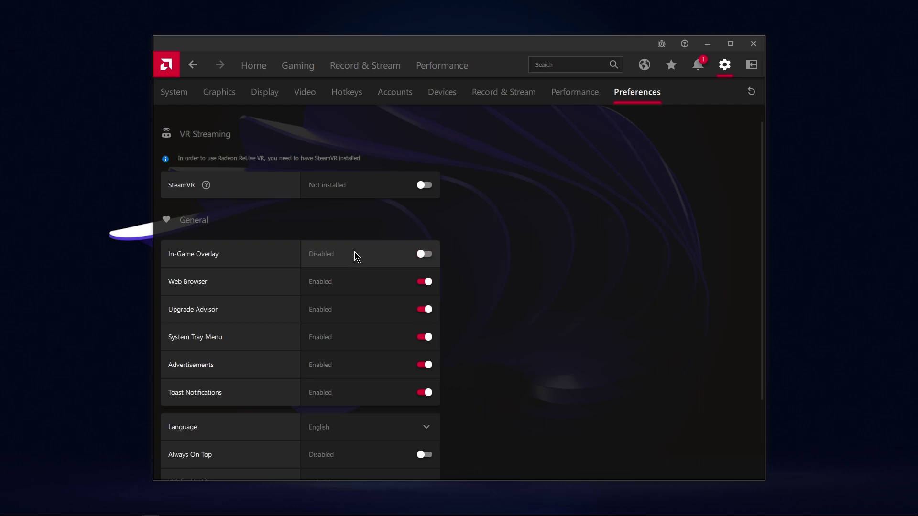
click(351, 286)
click(353, 312)
click(354, 339)
click(357, 366)
click(356, 393)
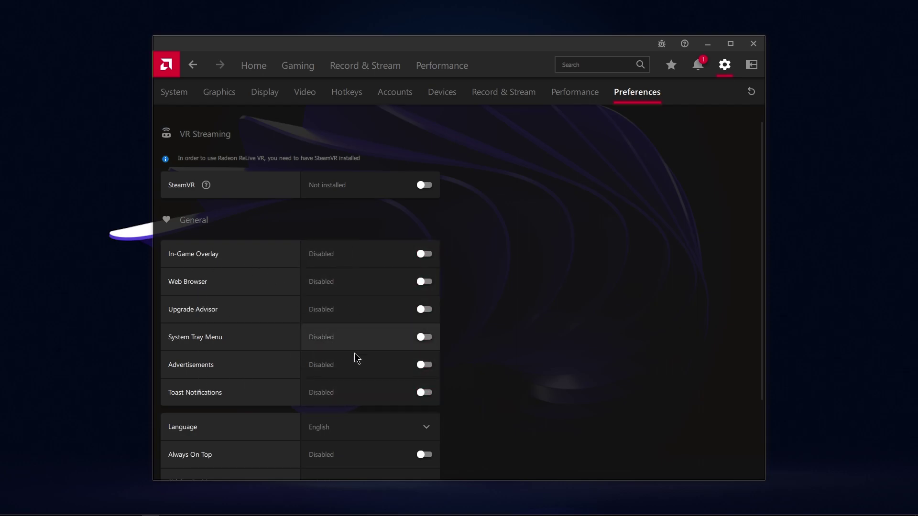
Step: Enable Toast Notifications, Advertisements, System Tray Menu, Upgrade Advisor, Web Browser and In-Game Overlay in the general preferences
click(369, 391)
click(371, 366)
click(374, 339)
click(376, 311)
click(376, 283)
click(378, 263)
scroll(352, 296, down, 2)
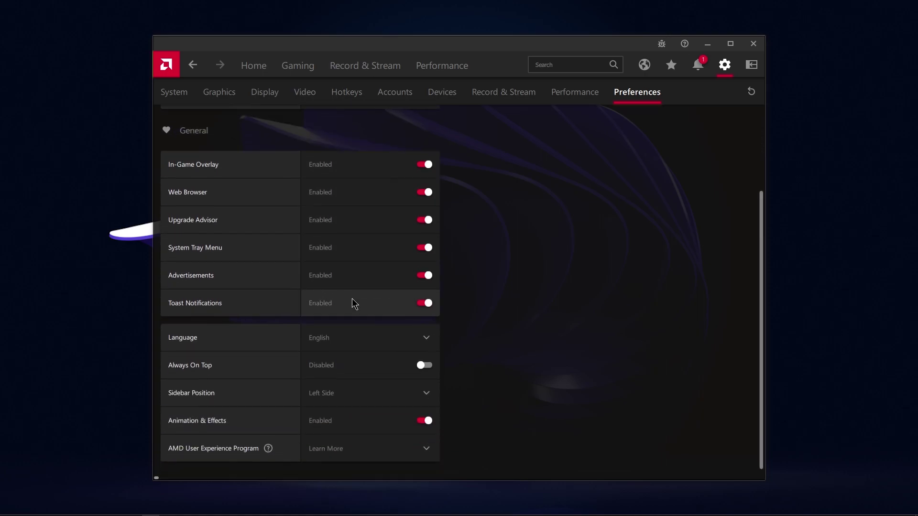
scroll(359, 246, up, 1)
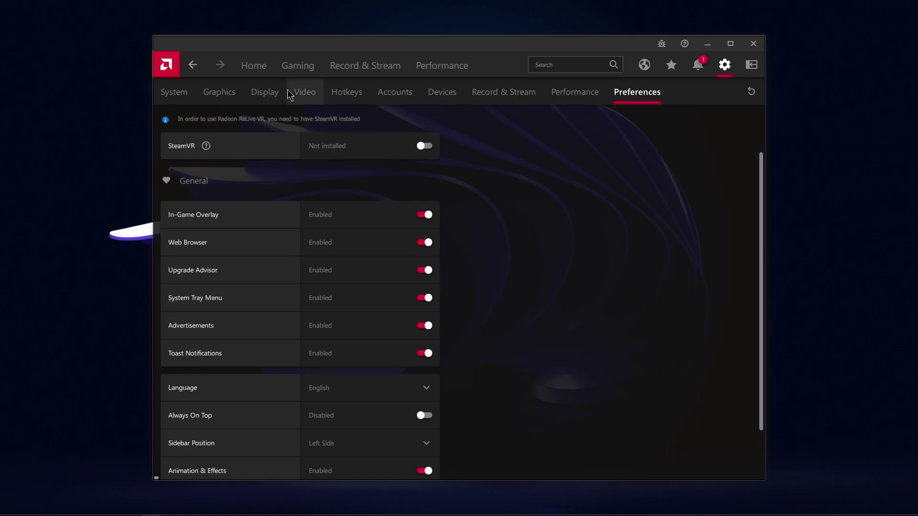
Step: Complete the Record & Stream setup wizard for Recording, accepting the default microphone, High recording quality and enabled Record Desktop
click(357, 67)
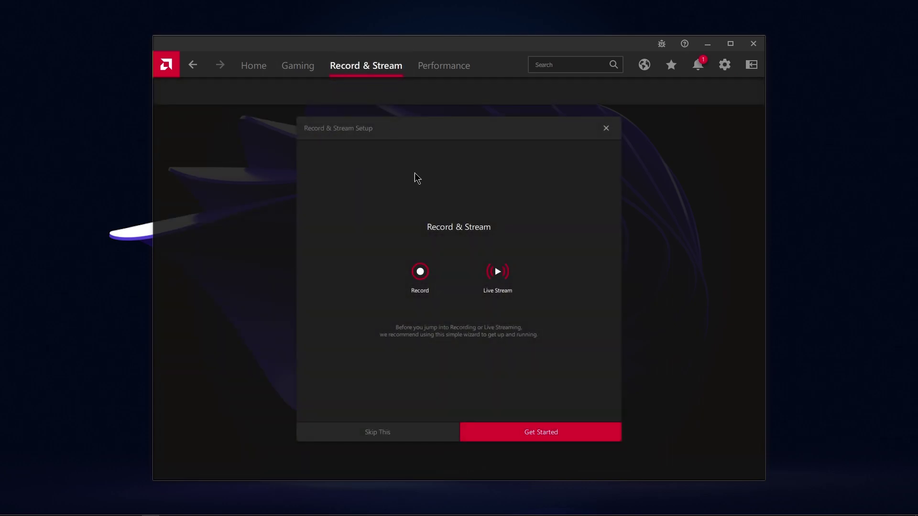
click(535, 433)
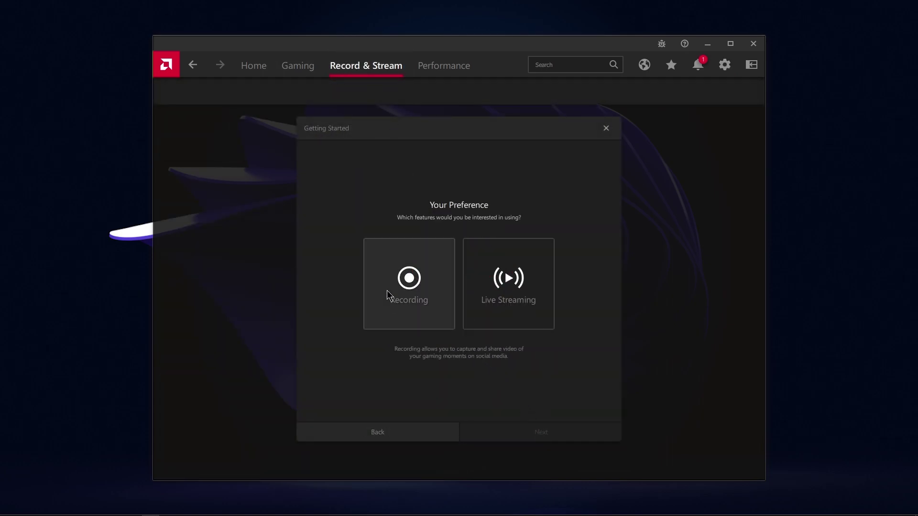
click(407, 301)
click(533, 435)
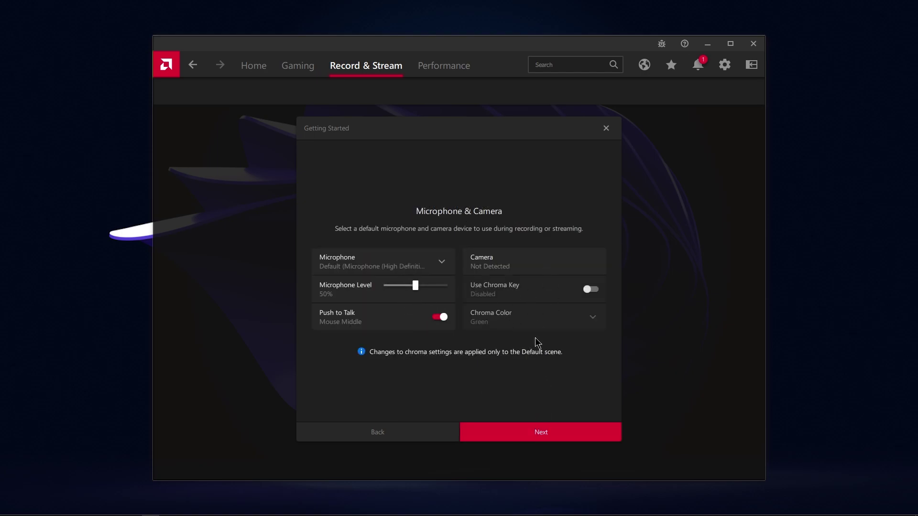
click(520, 435)
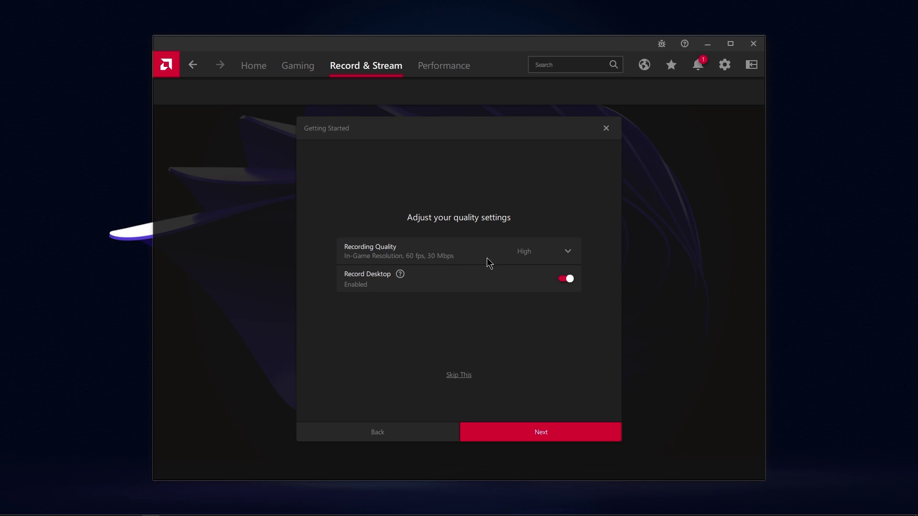
click(535, 436)
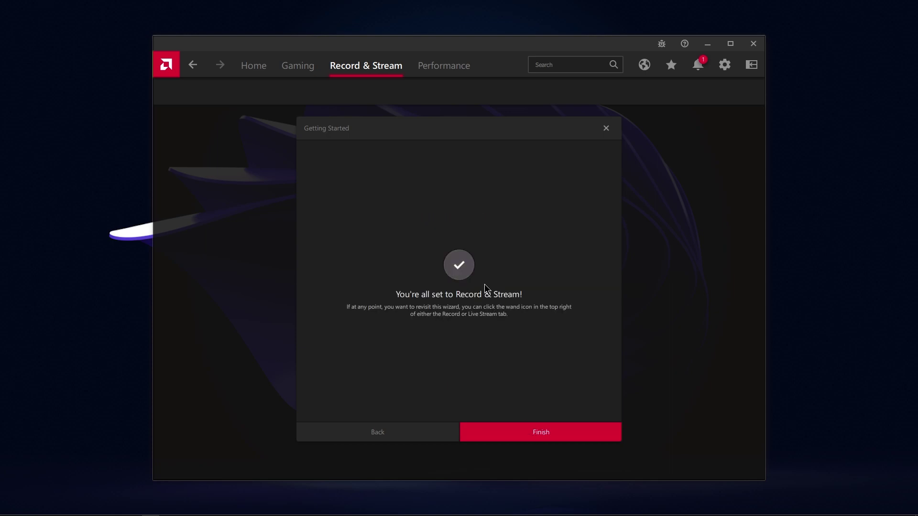
click(547, 428)
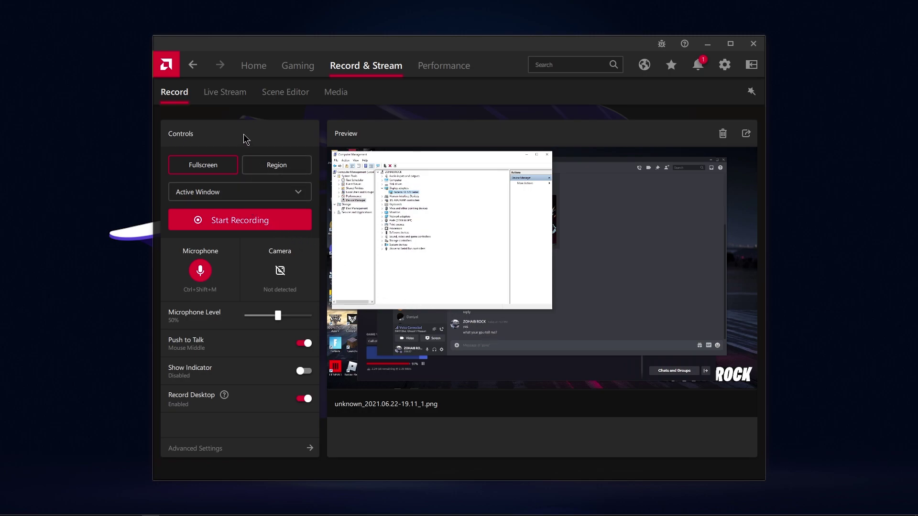
Step: Select Custom Stream as the live streaming account and look through its stream controls
click(223, 95)
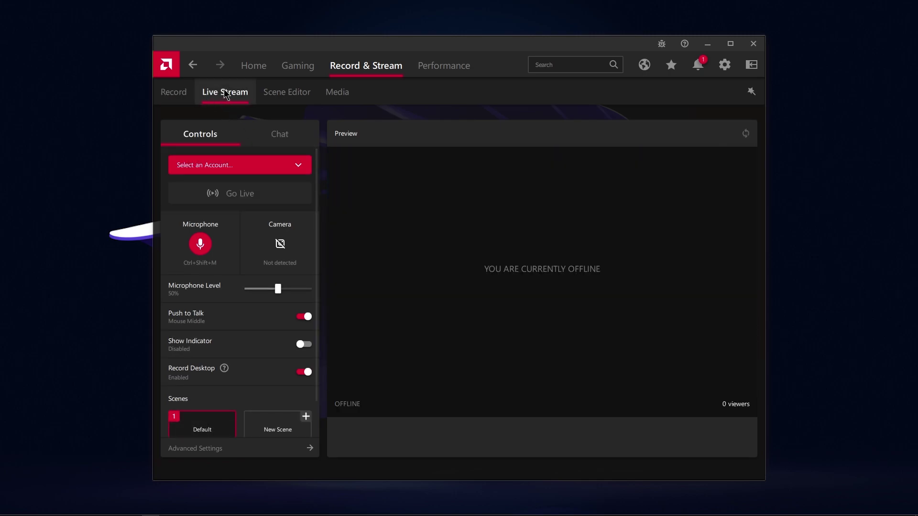
click(274, 163)
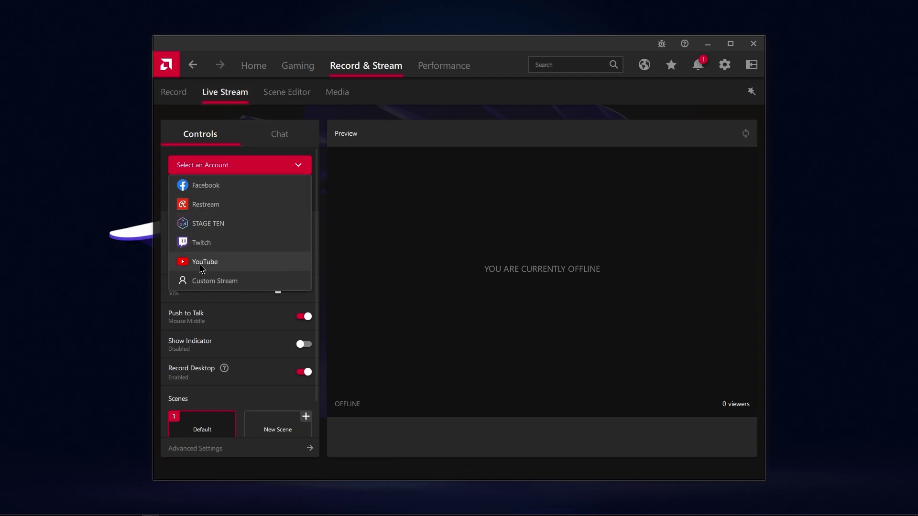
click(222, 280)
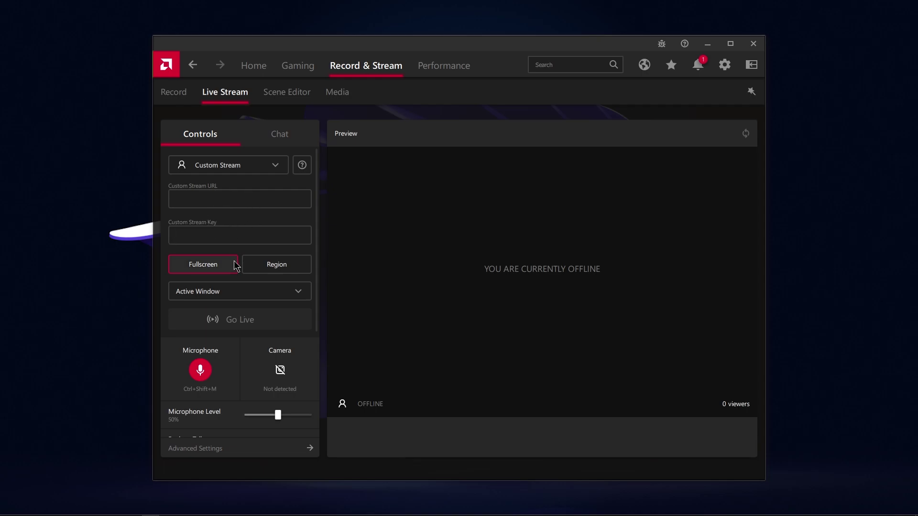
scroll(246, 277, down, 4)
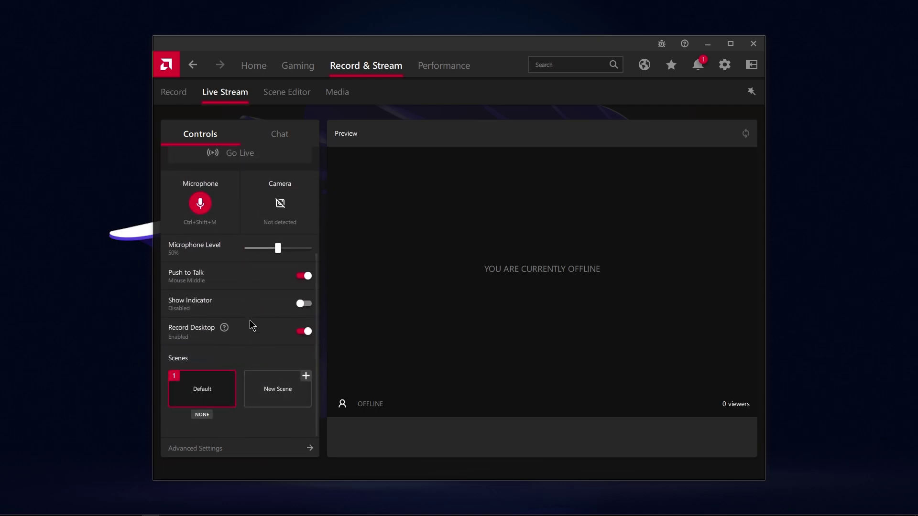
scroll(262, 263, up, 5)
Step: View the Scene Editor and Media pages, then the performance metrics with their tracking and overlay options
click(287, 93)
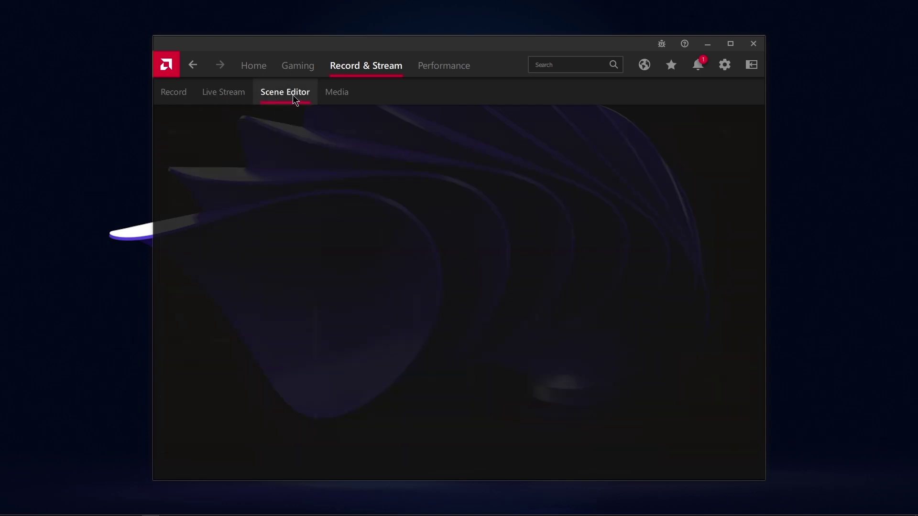
click(327, 92)
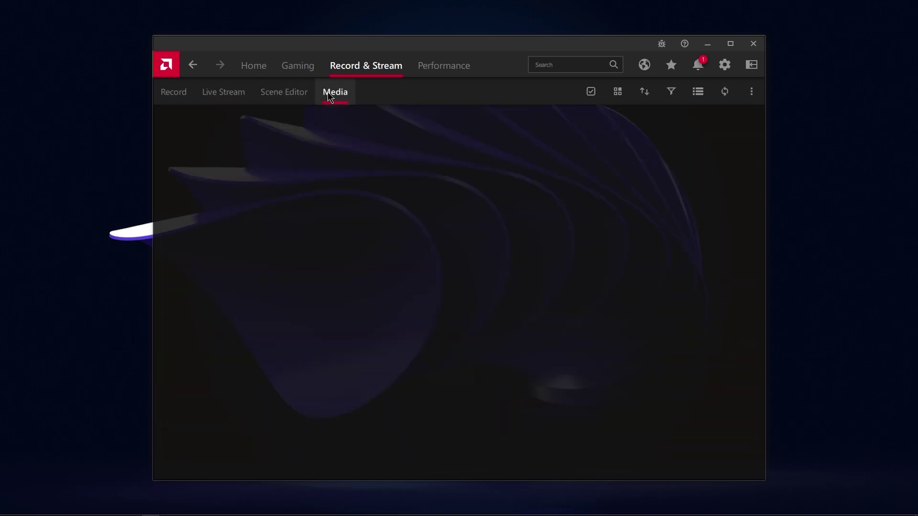
click(431, 66)
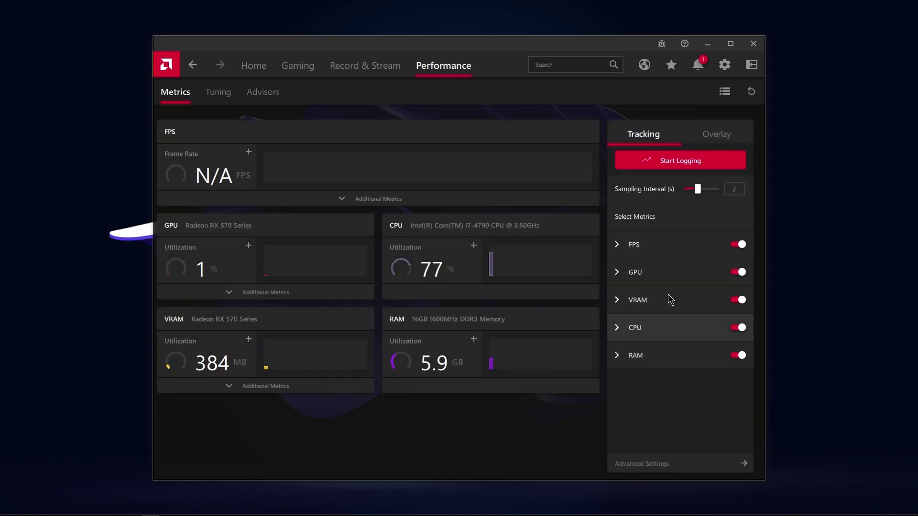
click(705, 138)
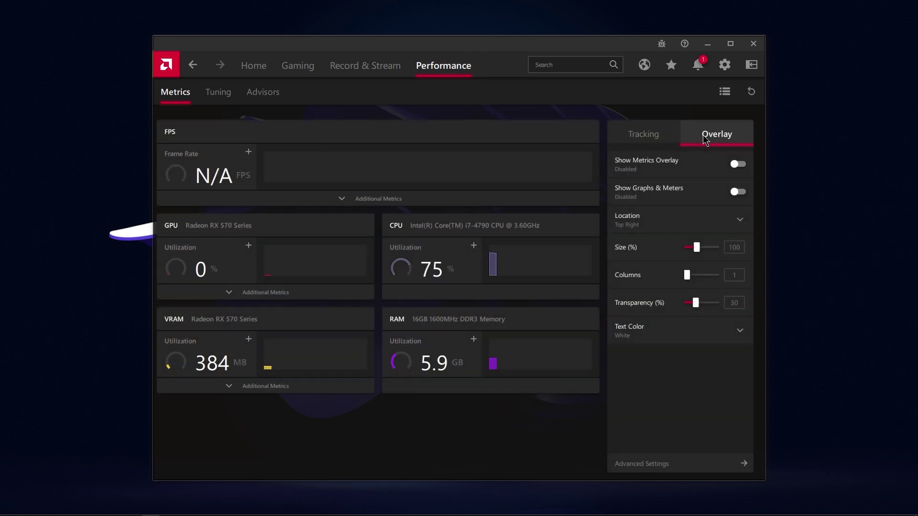
Step: Accept the GPU tuning license agreement with Global Tuning selected, and check the performance advisors
click(228, 99)
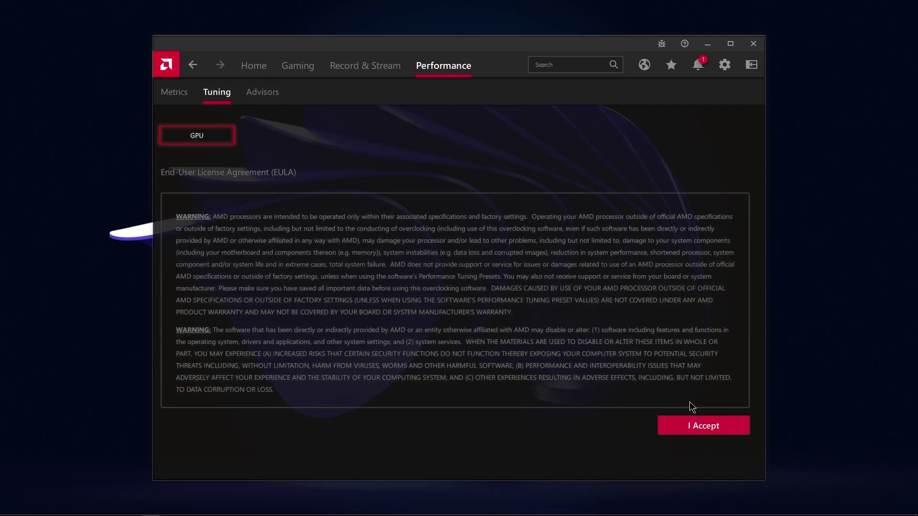
click(684, 422)
click(232, 174)
click(235, 195)
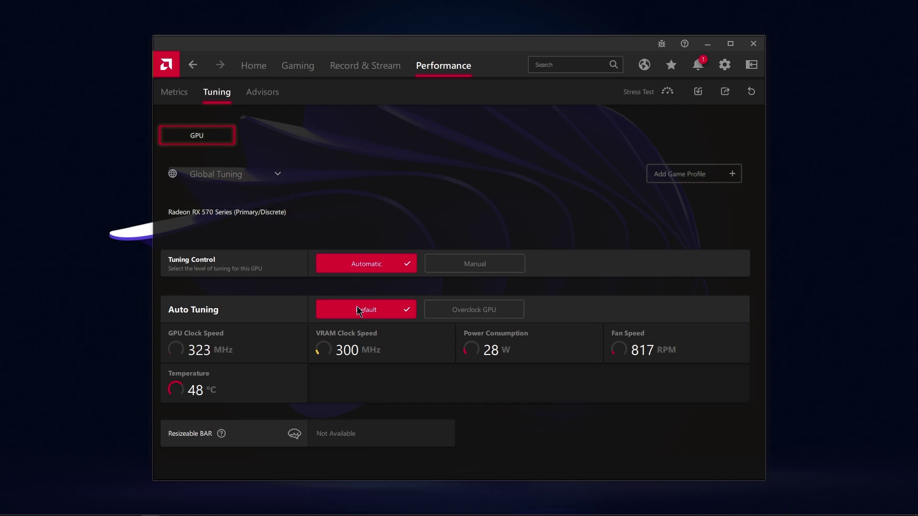
click(268, 98)
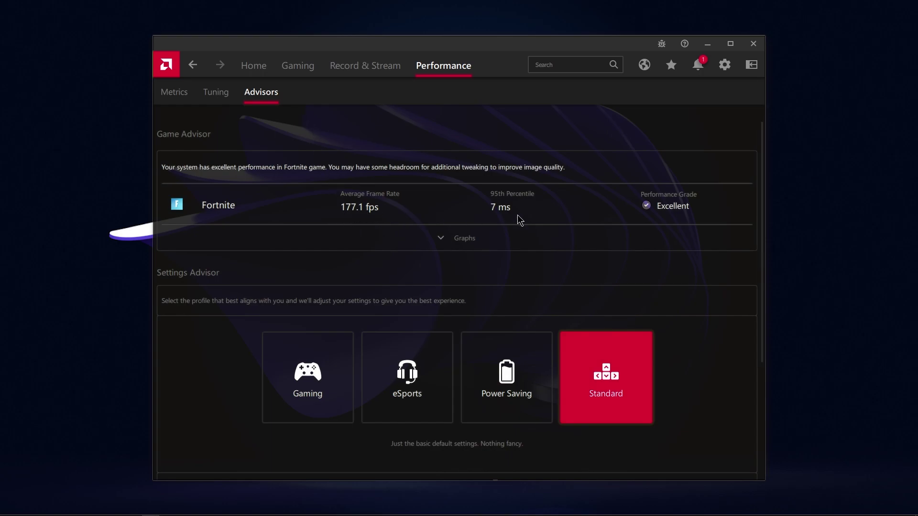
click(173, 92)
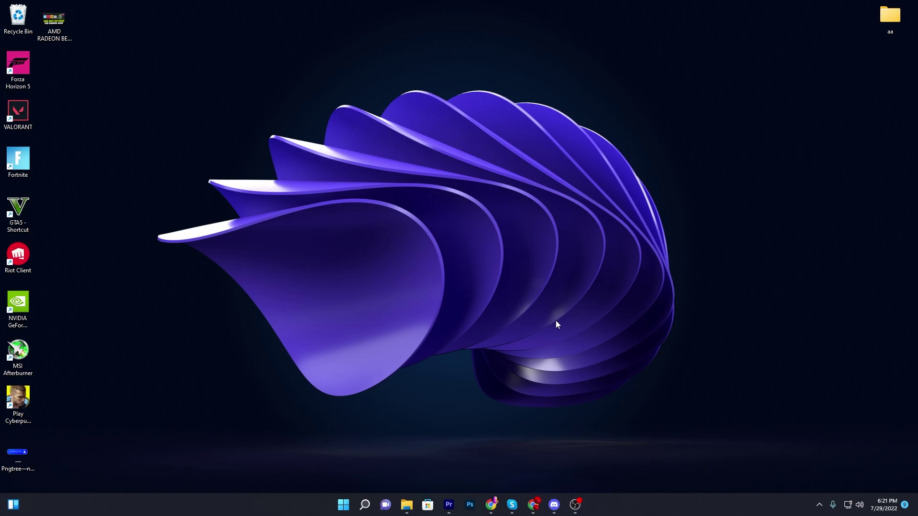
Step: Switch to Chrome and open the "AMD Radeon Best Settings For Gaming 2022 (New Update)" post on uptopacks.com, closing any ad page
click(533, 503)
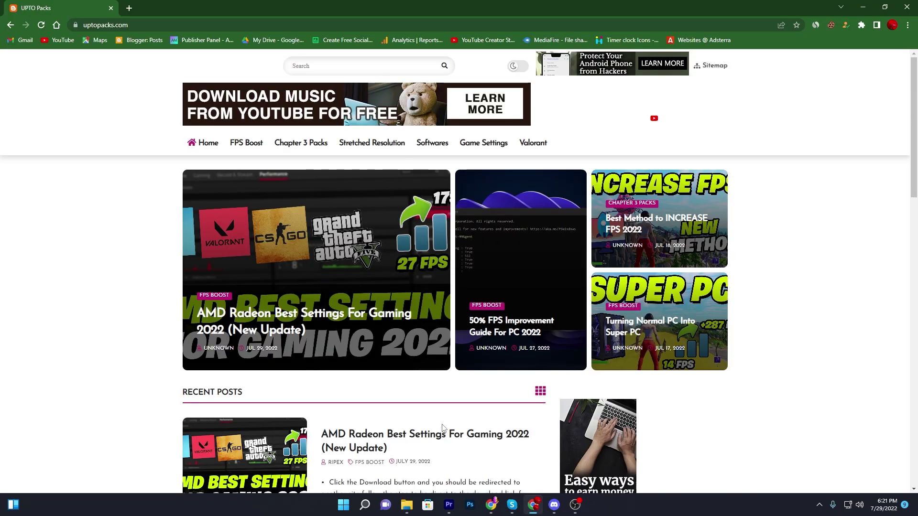
scroll(362, 371, down, 3)
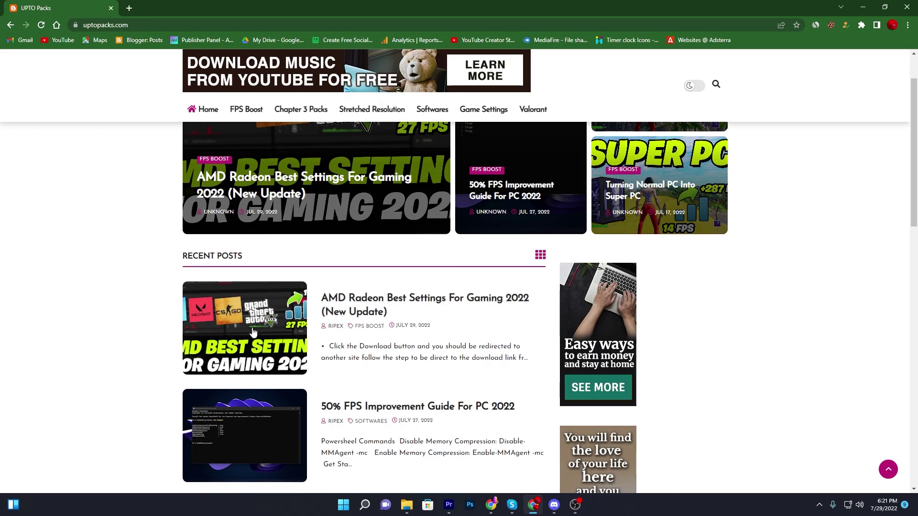
scroll(266, 132, up, 3)
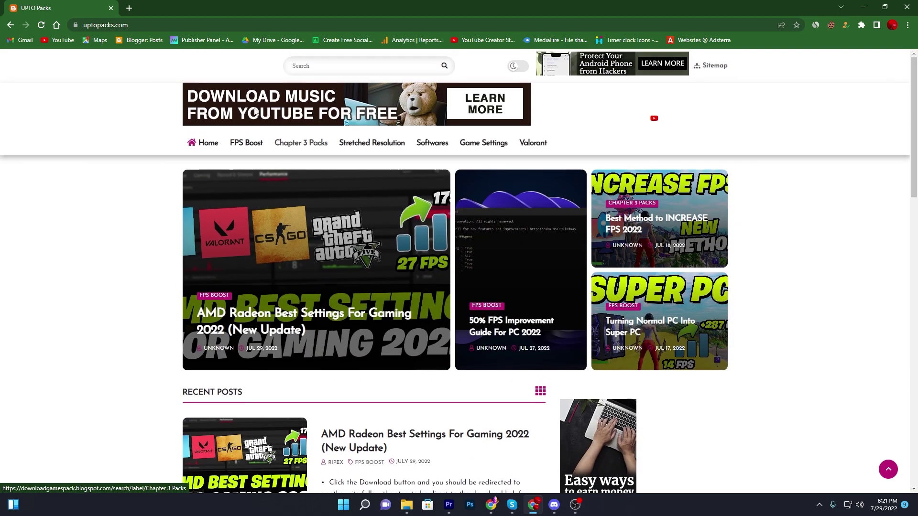
scroll(245, 242, down, 5)
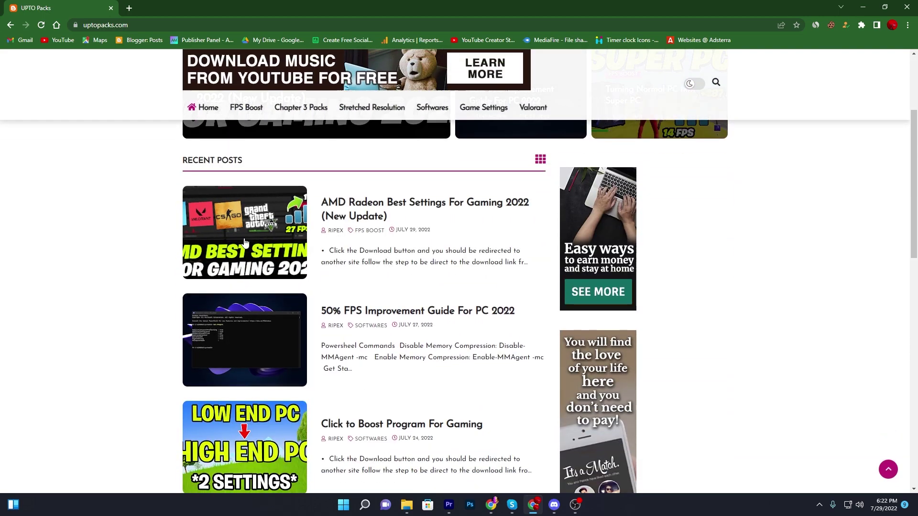
click(258, 228)
click(87, 5)
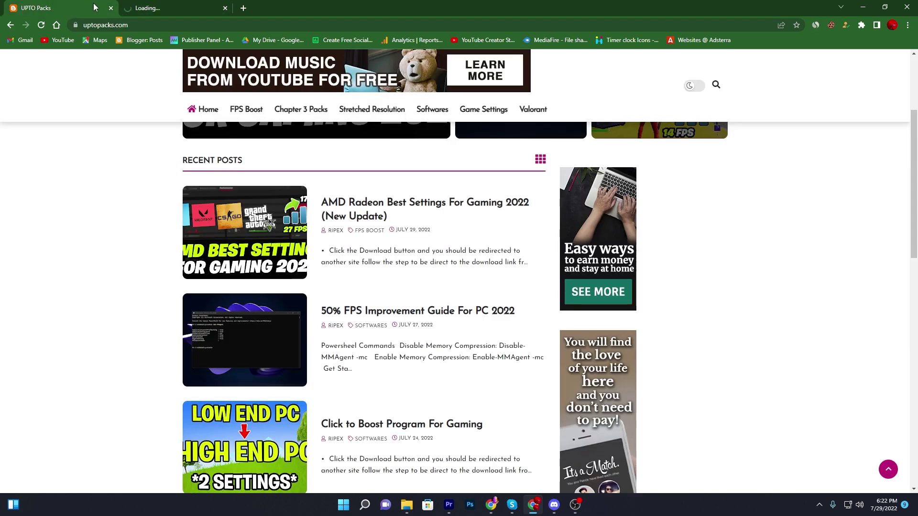
click(225, 8)
scroll(232, 170, down, 3)
scroll(194, 160, up, 2)
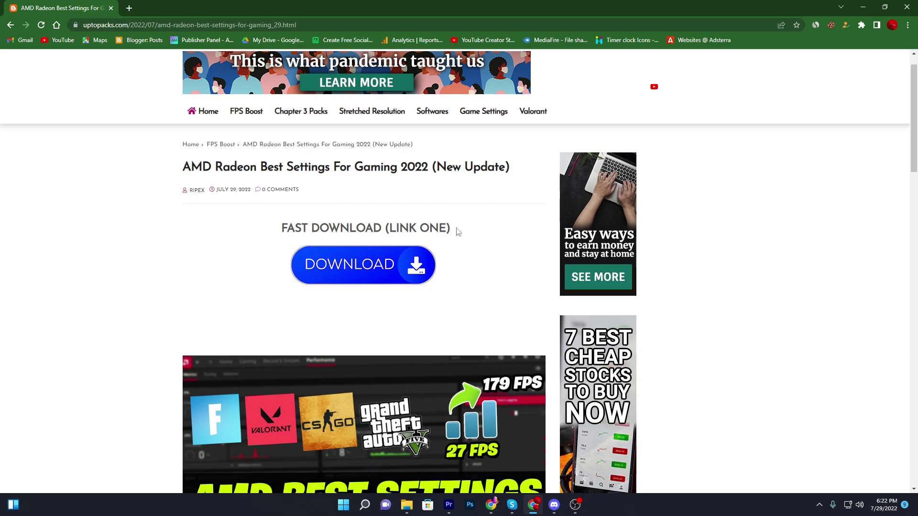
Step: Download AMD Radeon FPS Boost Pack.rar from Google Drive through the post's Download Pack Link and minimize the browser
scroll(338, 260, down, 9)
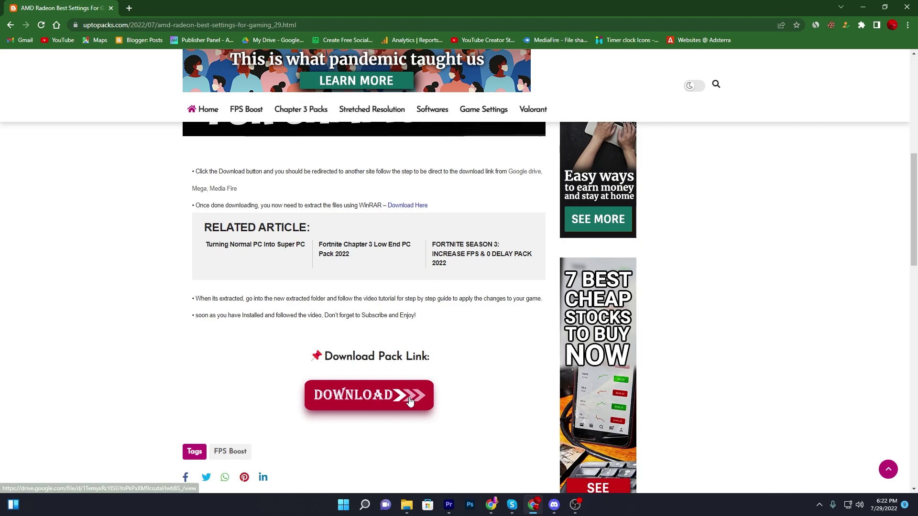
click(412, 399)
click(91, 4)
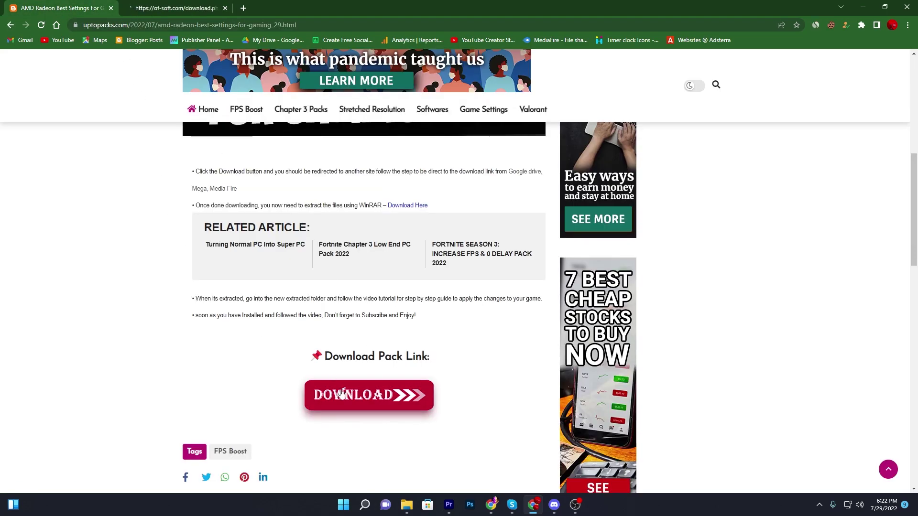
click(412, 396)
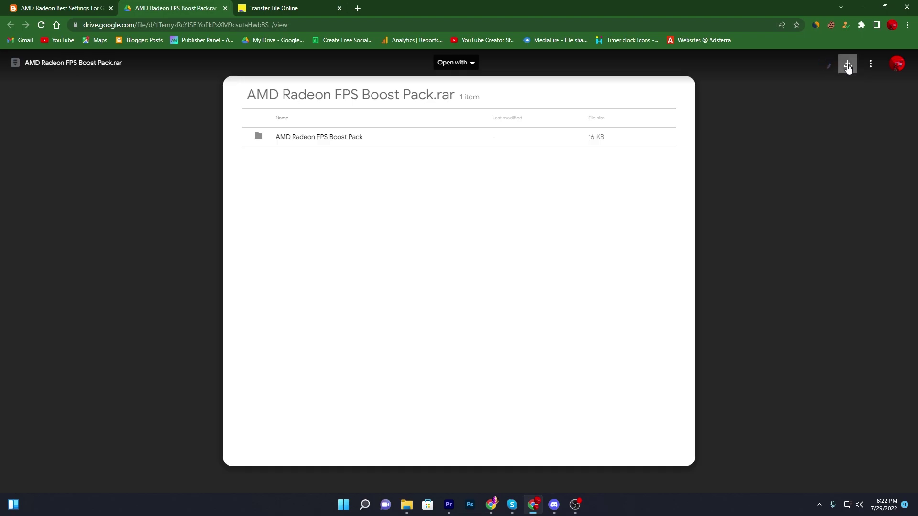
click(847, 65)
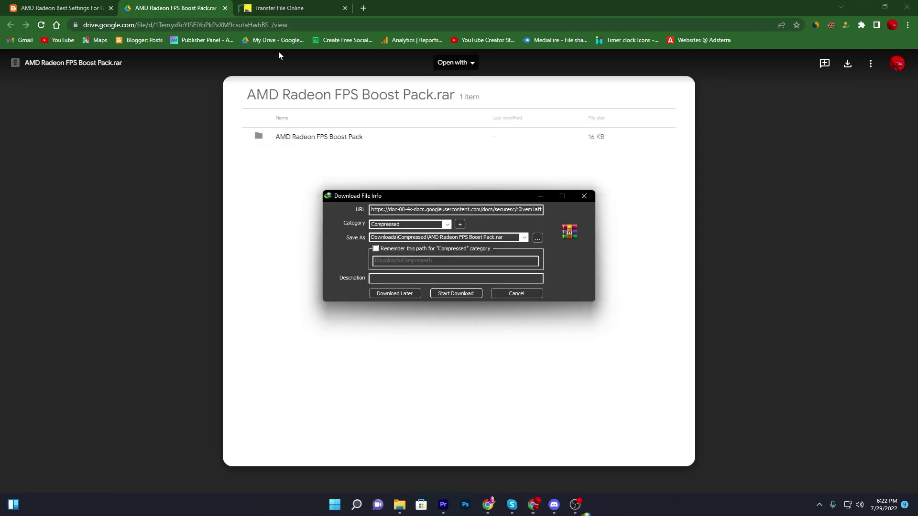
click(460, 294)
click(863, 7)
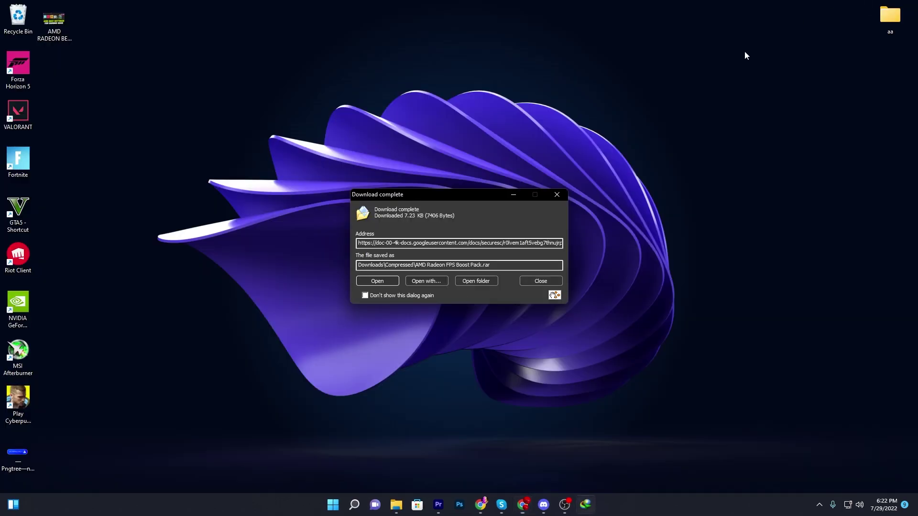
Step: Put the downloaded AMD Radeon FPS Boost Pack archive on the desktop and extract its folder there
drag(554, 296, 390, 63)
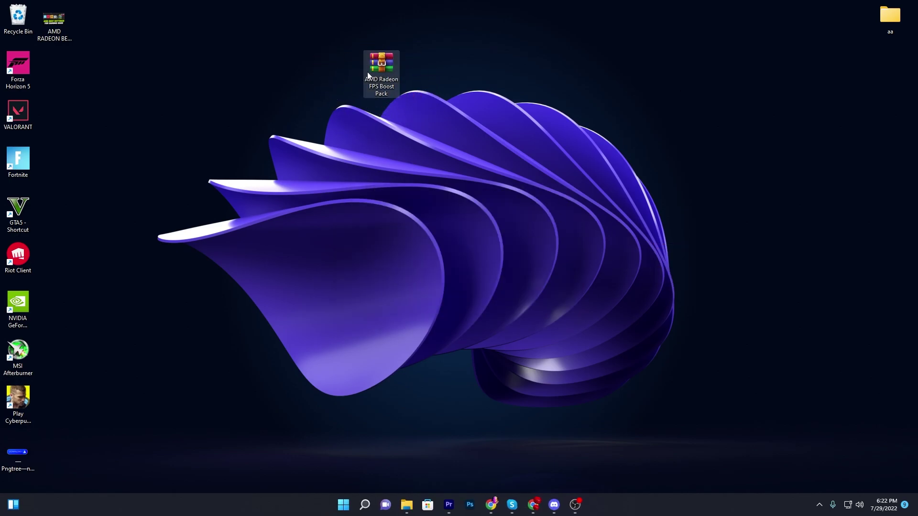
double_click(380, 65)
drag(173, 182, 319, 48)
click(817, 94)
Step: Open the extracted AMD Radeon FPS Boost Pack folder and merge AMD_Graphics_Registry_Keys_RESearch from 1-AMD Reg Optimizations into the registry
double_click(319, 71)
drag(401, 16, 431, 72)
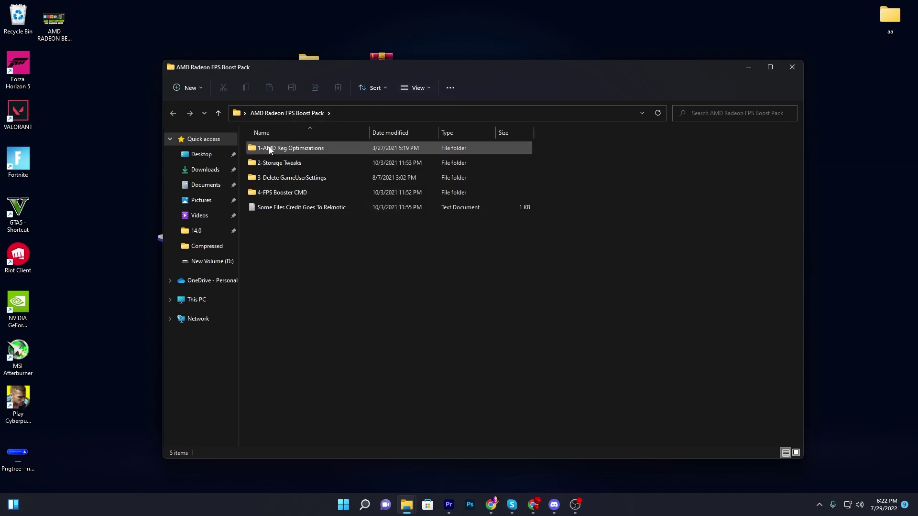
double_click(309, 149)
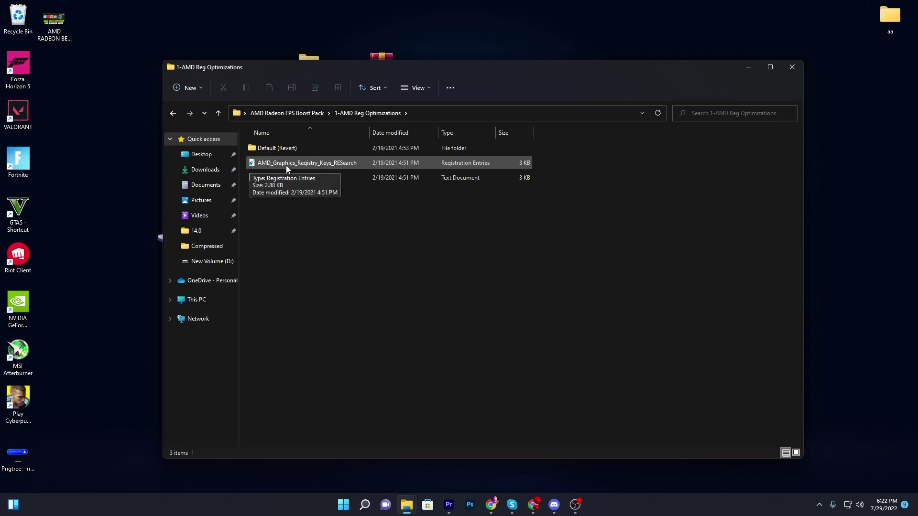
double_click(319, 163)
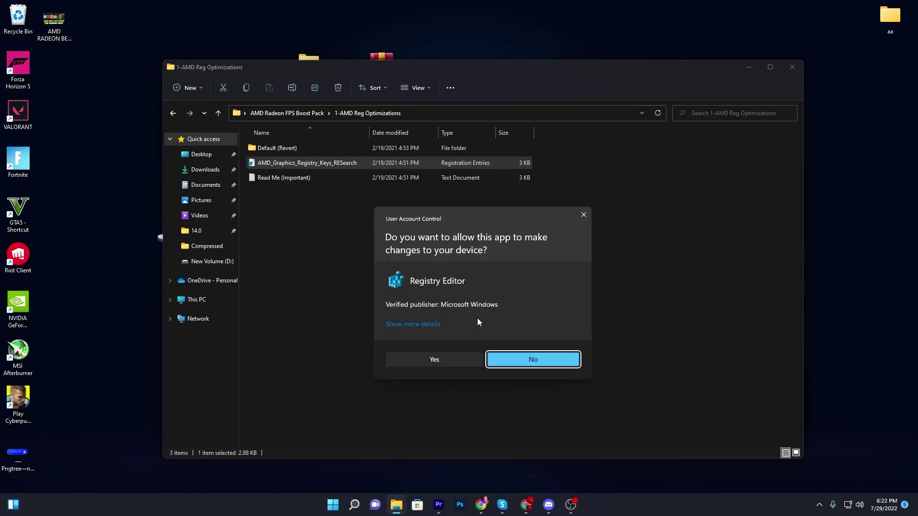
click(432, 360)
click(527, 265)
click(568, 253)
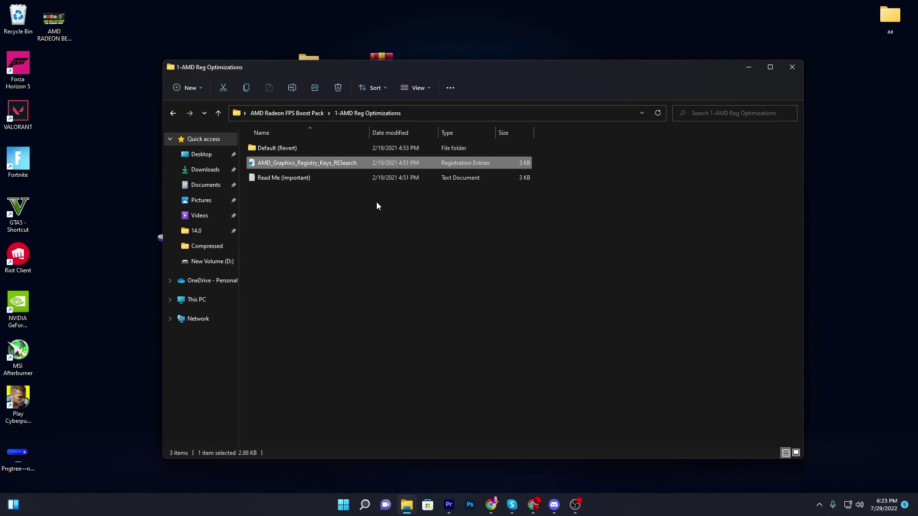
Step: Merge AMD_Graphics_Registry_Keys_RESearch_revert from the Default (Revert) folder into the registry and return to 1-AMD Reg Optimizations
double_click(275, 148)
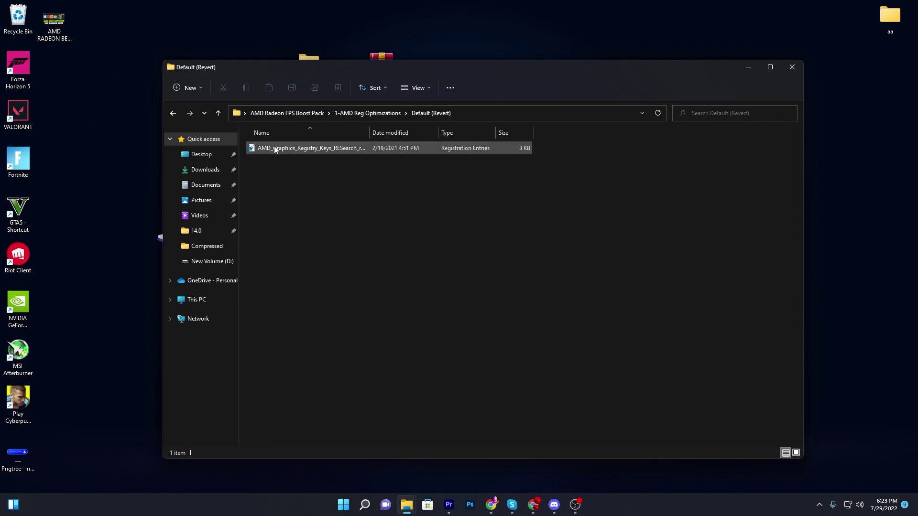
double_click(304, 148)
click(443, 358)
key(Return)
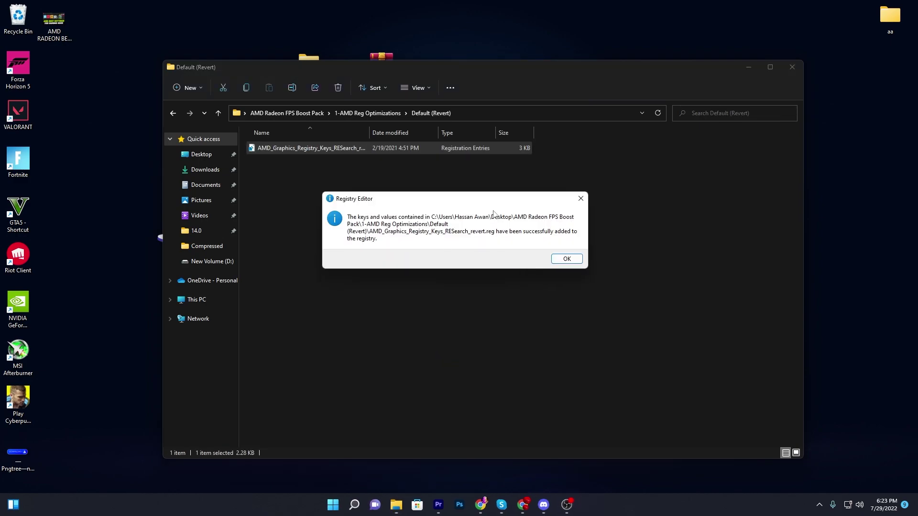
key(Return)
key(BackSpace)
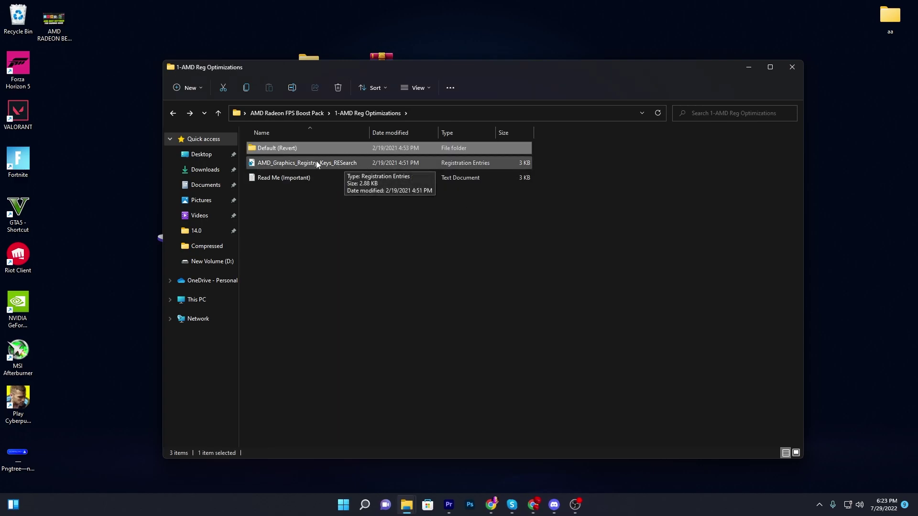
Step: Open the pack's 2-Storage Tweaks folder and look over the HDD Tweaks and SSD Tweaks batch files
click(287, 114)
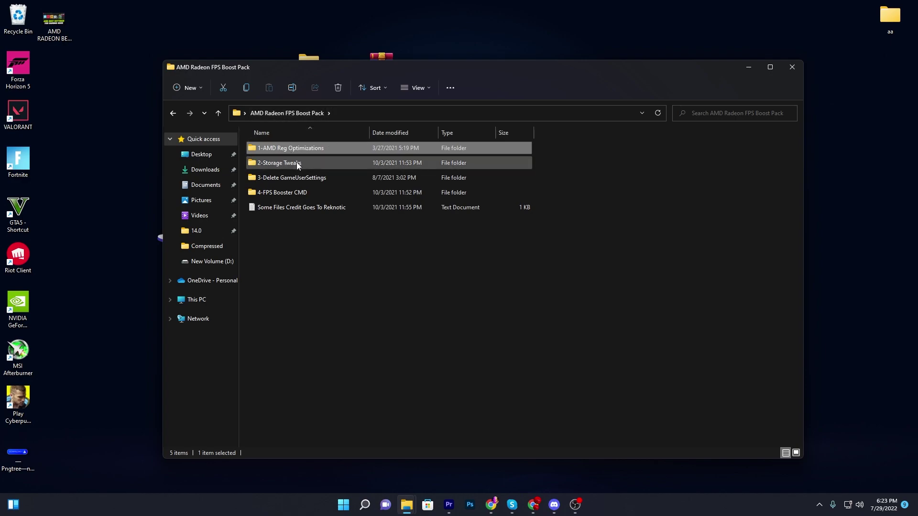
double_click(340, 162)
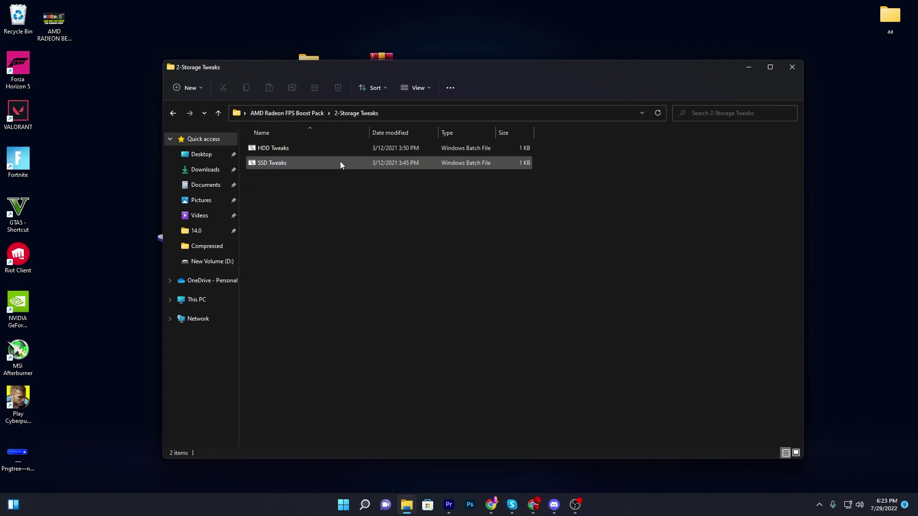
drag(273, 185, 402, 144)
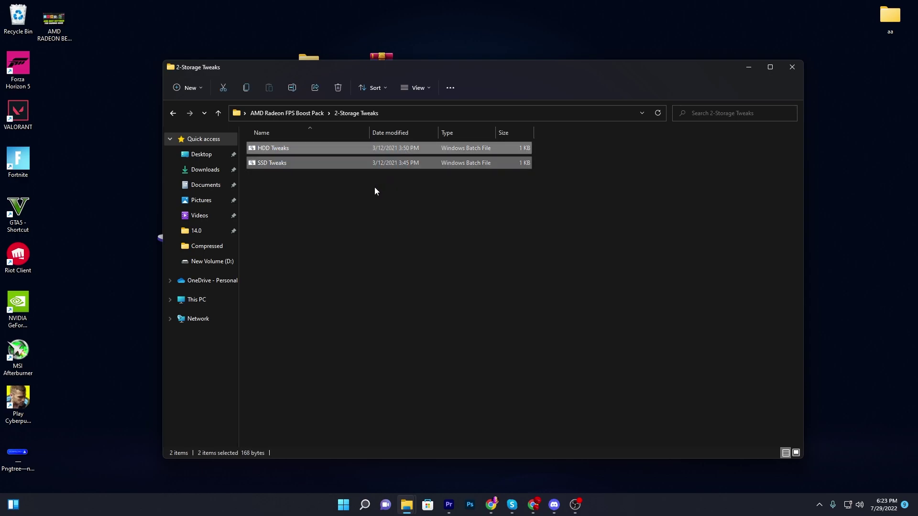
click(379, 185)
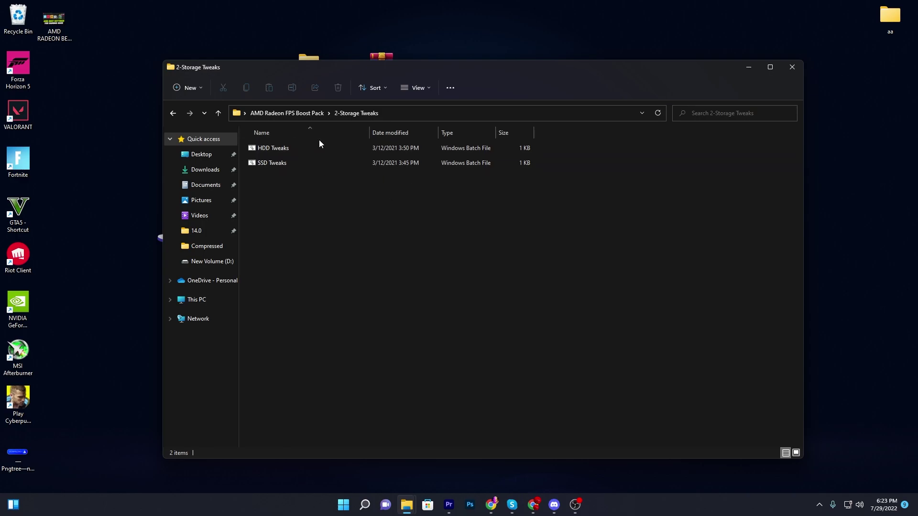
click(303, 160)
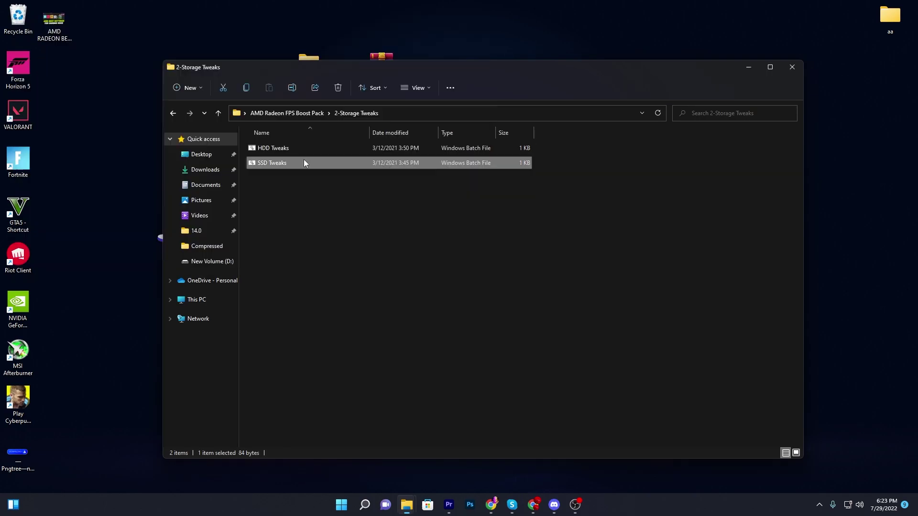
click(268, 148)
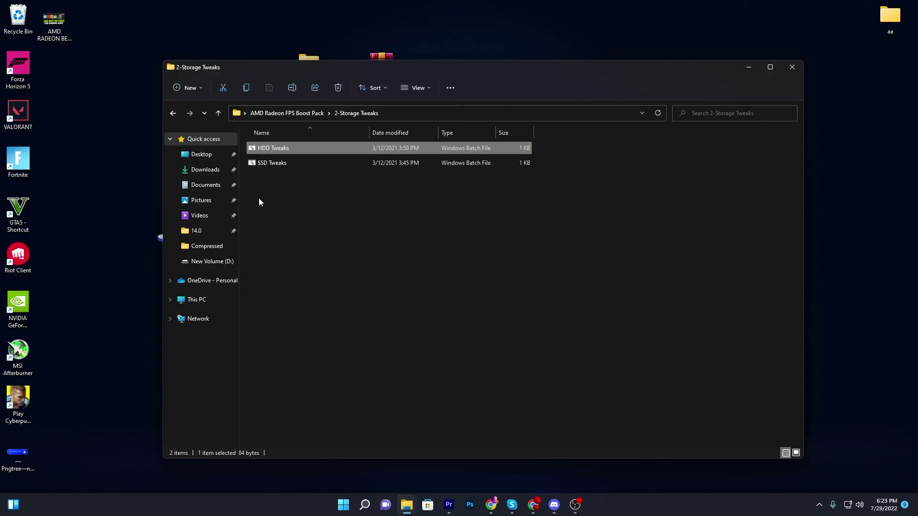
Step: Check the Delete FortniteGame Folder batch file in 3-Delete GameUserSettings and return to the pack's main folder
click(287, 112)
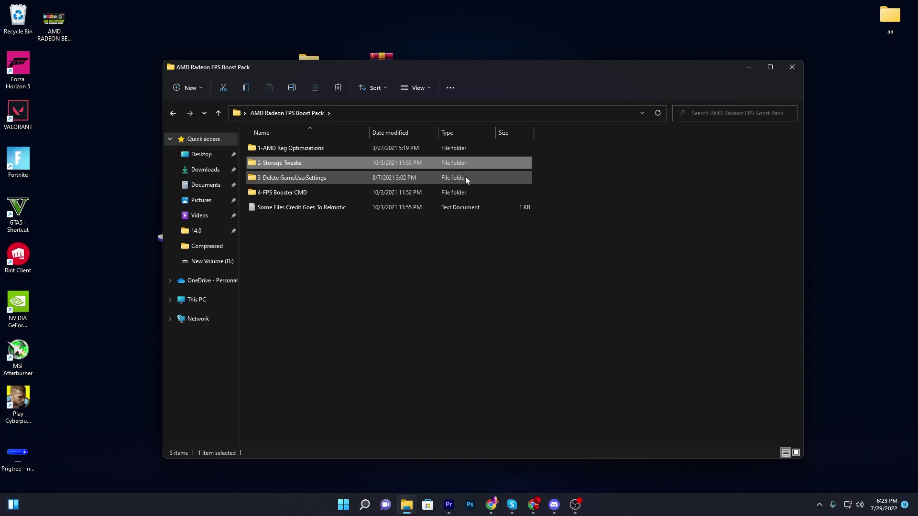
double_click(287, 178)
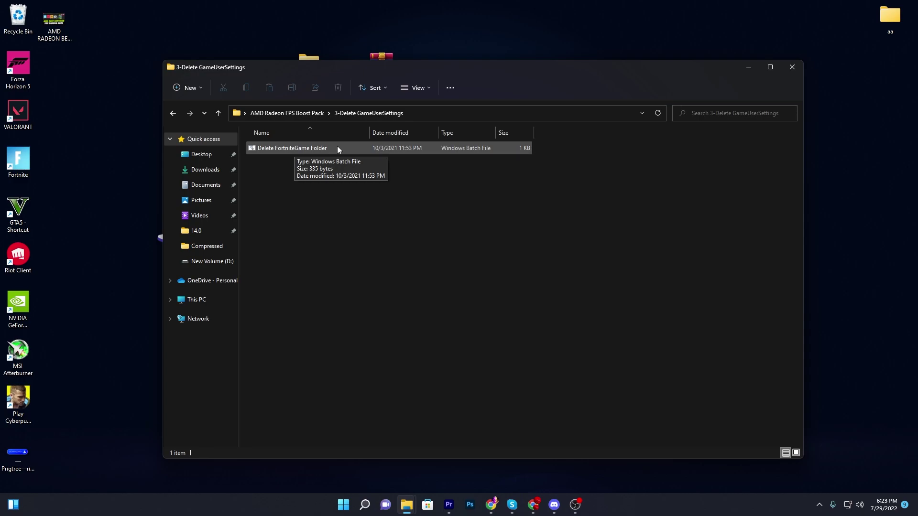
key(alt+Left)
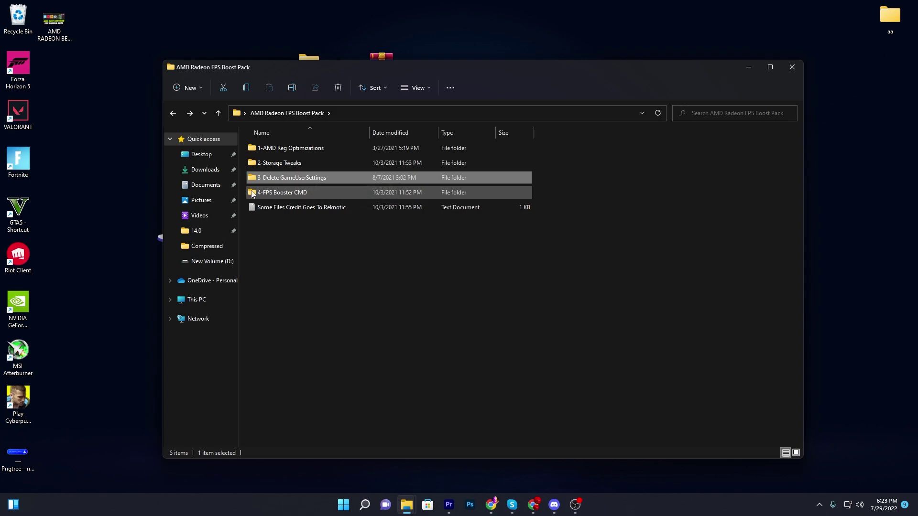
Step: Look over the FPS Booster and Remove RuntimeBroker batch files in 4-FPS Booster CMD and return to the pack's main folder
double_click(310, 193)
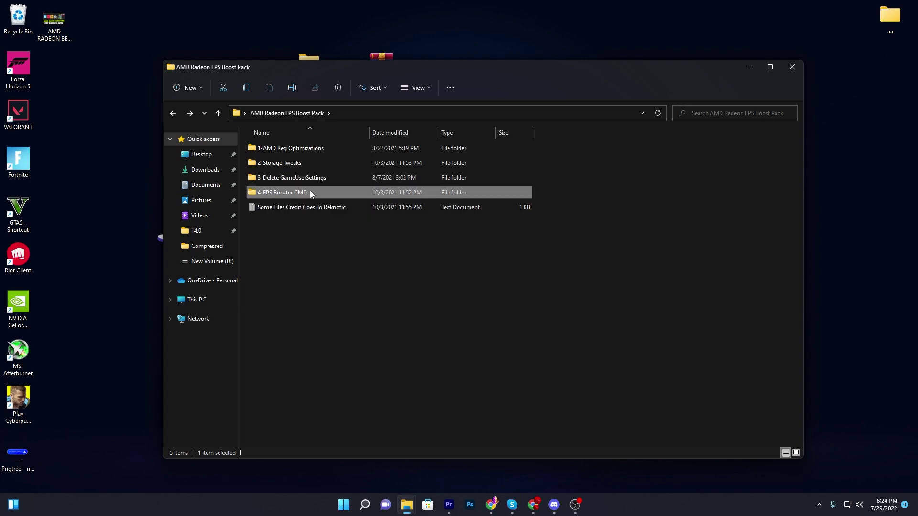
mouse_move(281, 185)
mouse_down()
mouse_move(399, 144)
mouse_move(287, 188)
mouse_up()
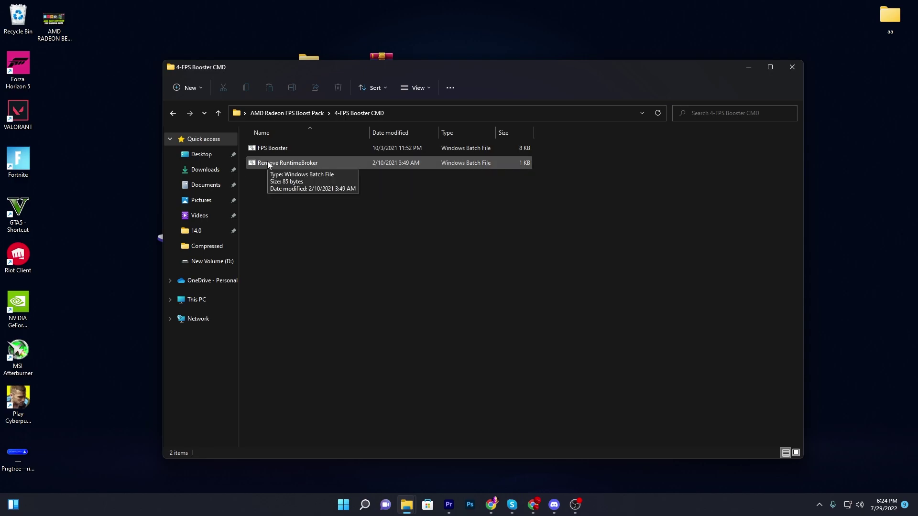
drag(308, 206, 466, 143)
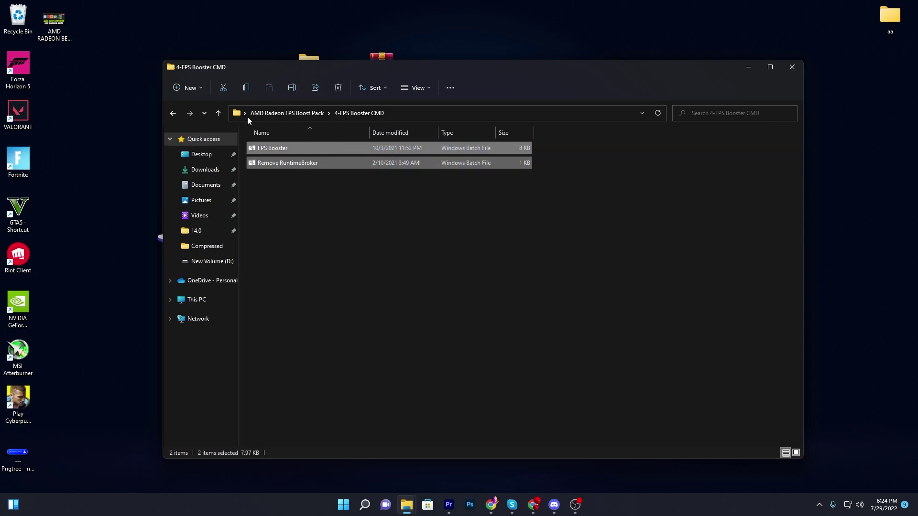
click(218, 113)
click(381, 248)
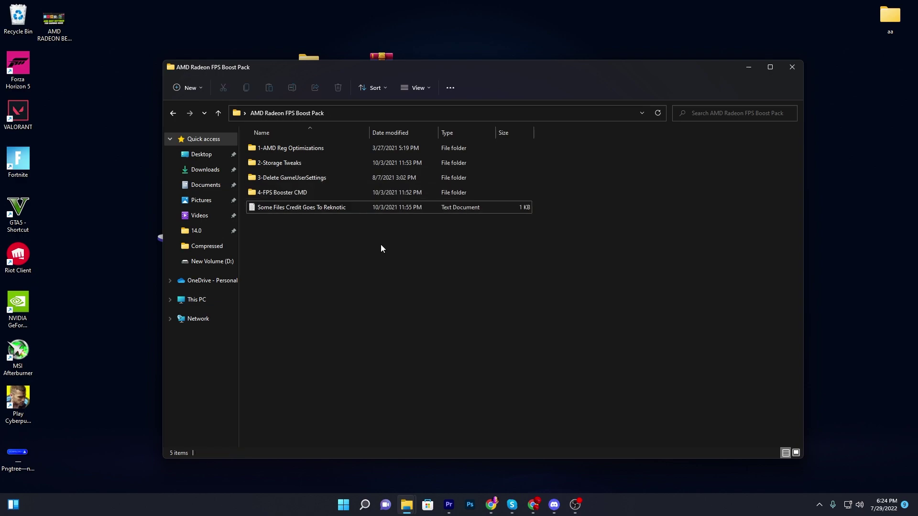
drag(359, 261, 272, 205)
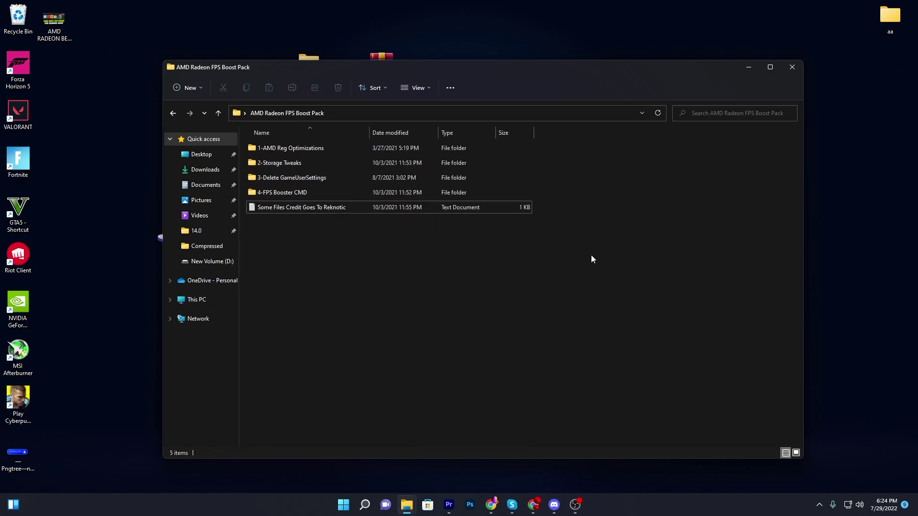